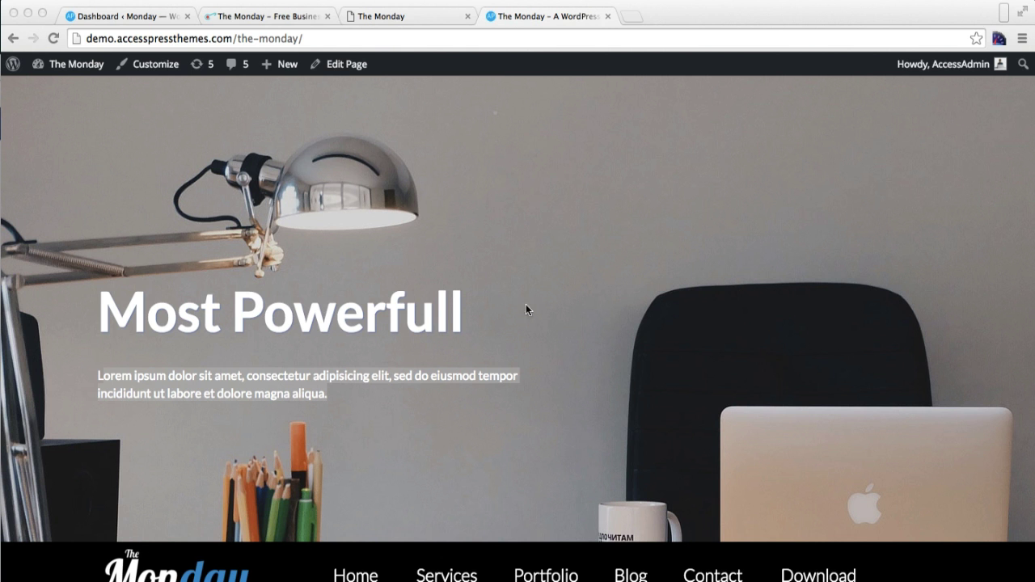
Step: Browse the demo homepage's About Us, Our Services and Meet Our Team sections, then go to the local Dashboard
scroll(468, 331, "down", 10)
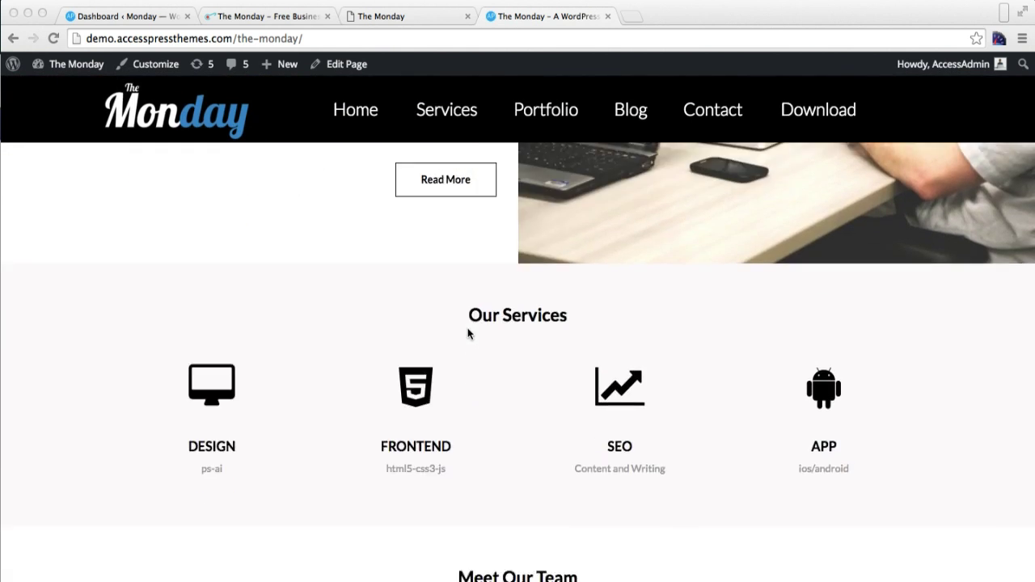
scroll(467, 332, "up", 5)
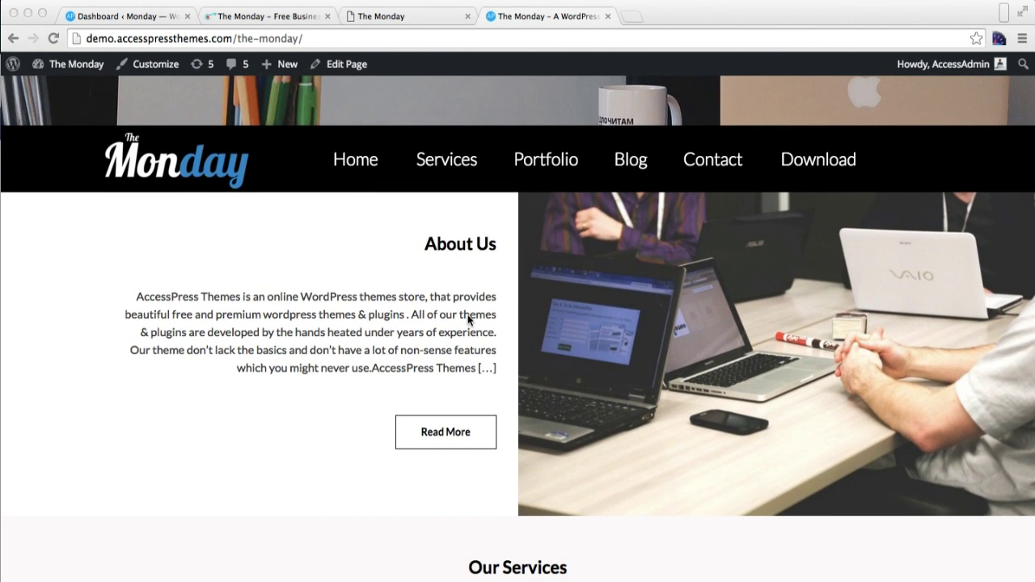
scroll(553, 335, "down", 10)
scroll(553, 338, "up", 3)
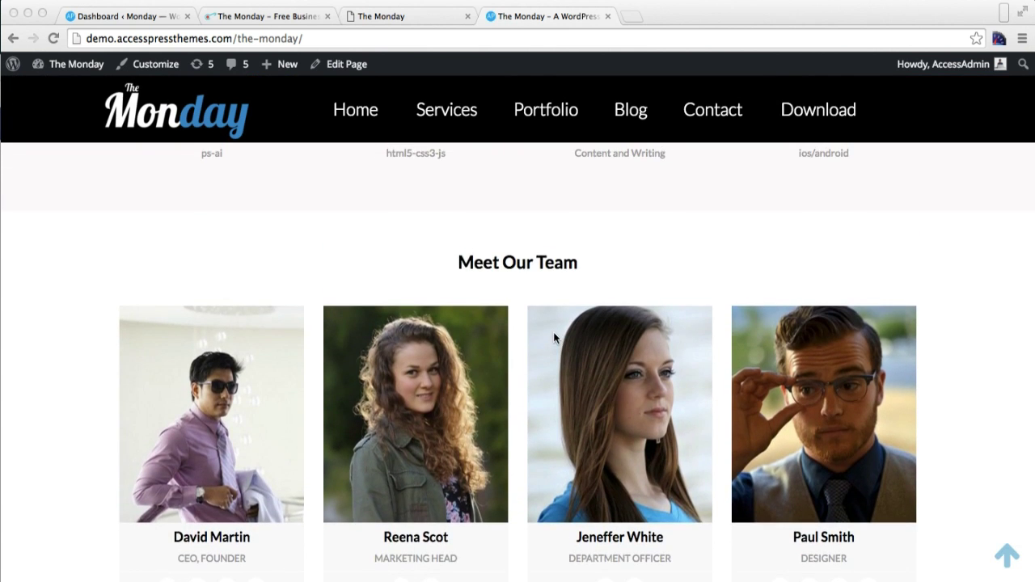
scroll(553, 336, "up", 3)
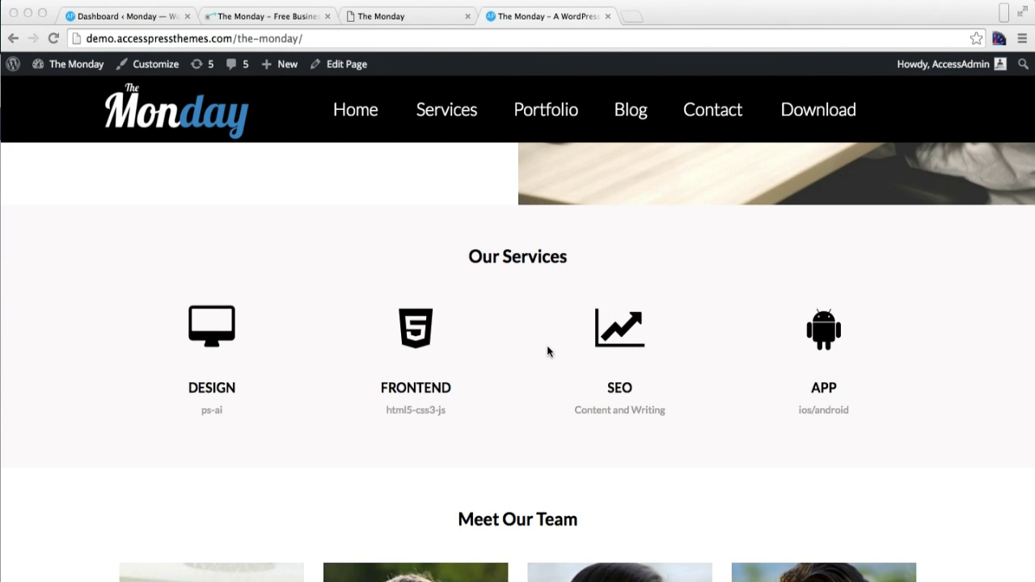
scroll(548, 351, "up", 5)
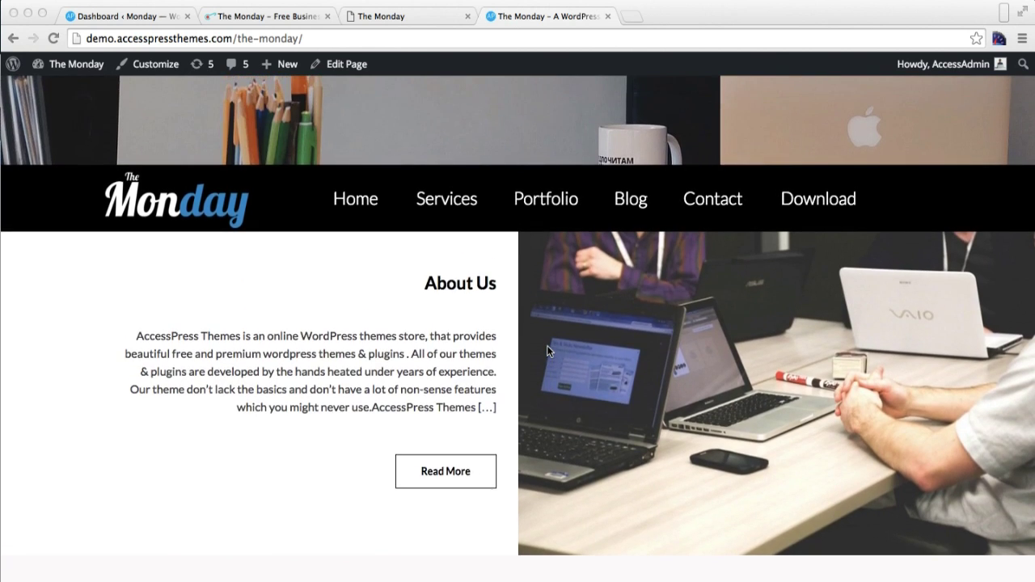
left_click(159, 17)
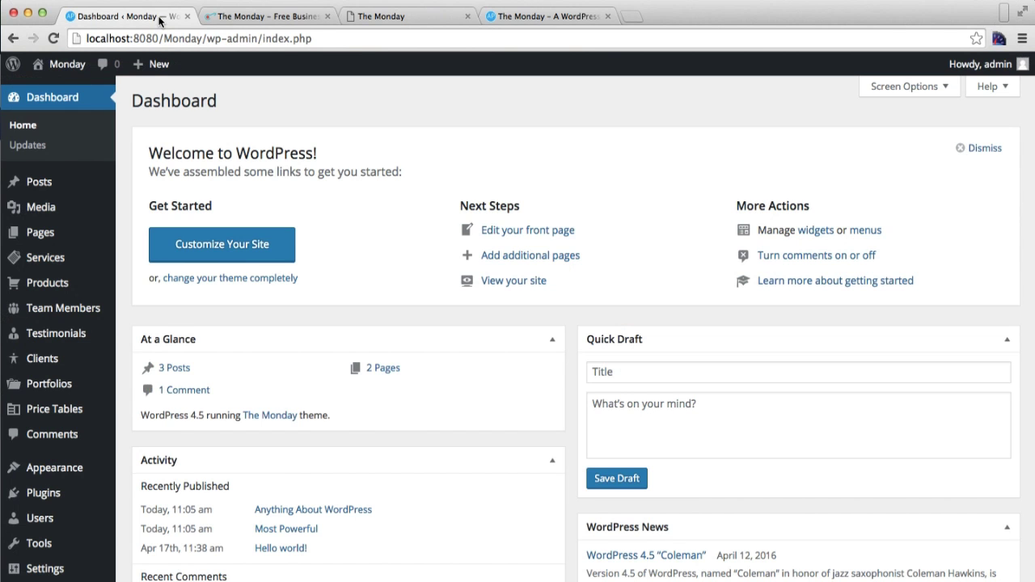
Step: Start a new page titled 'About Us' from the local Dashboard
left_click(523, 14)
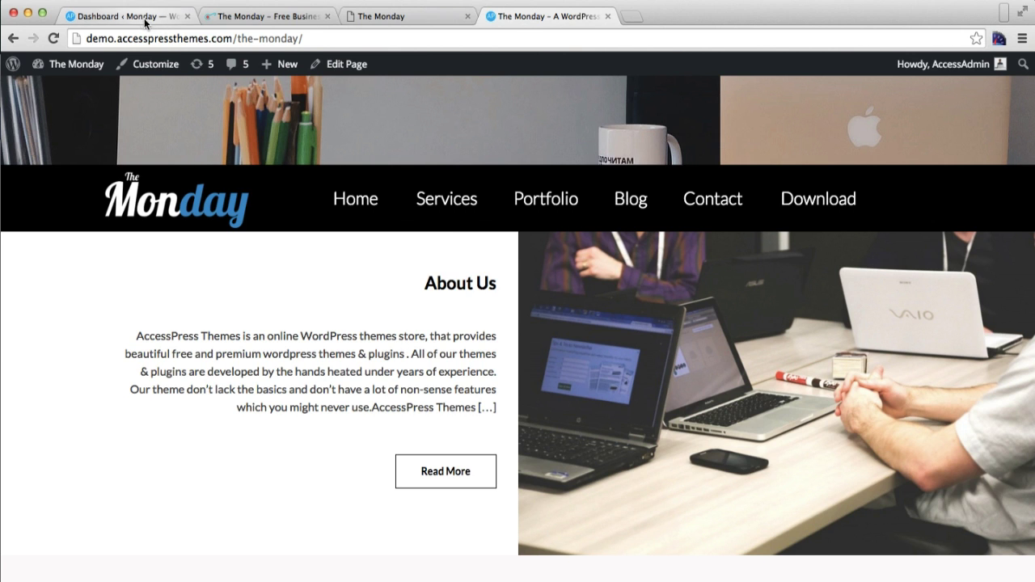
left_click(89, 16)
mouse_move(47, 238)
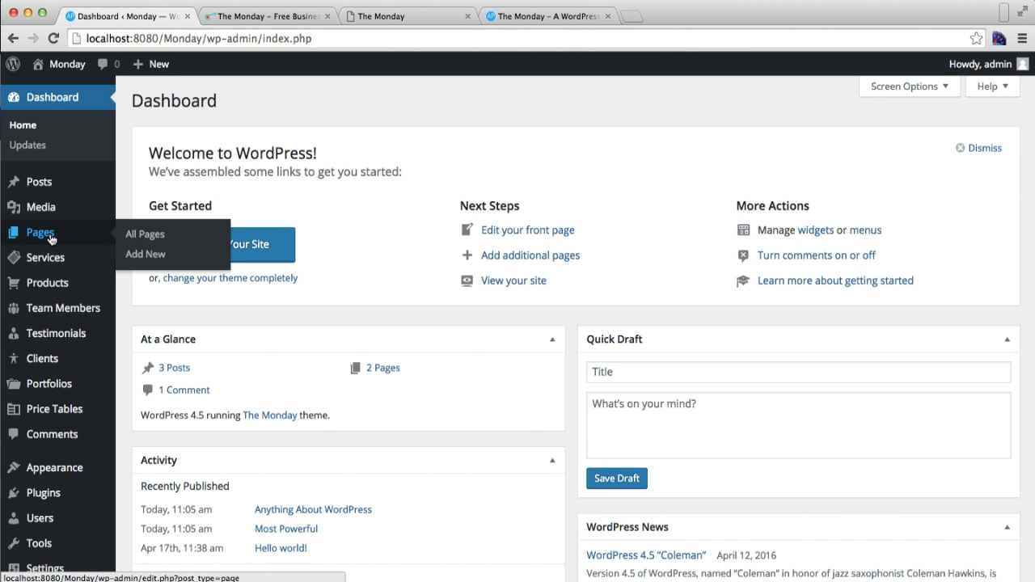
left_click(148, 252)
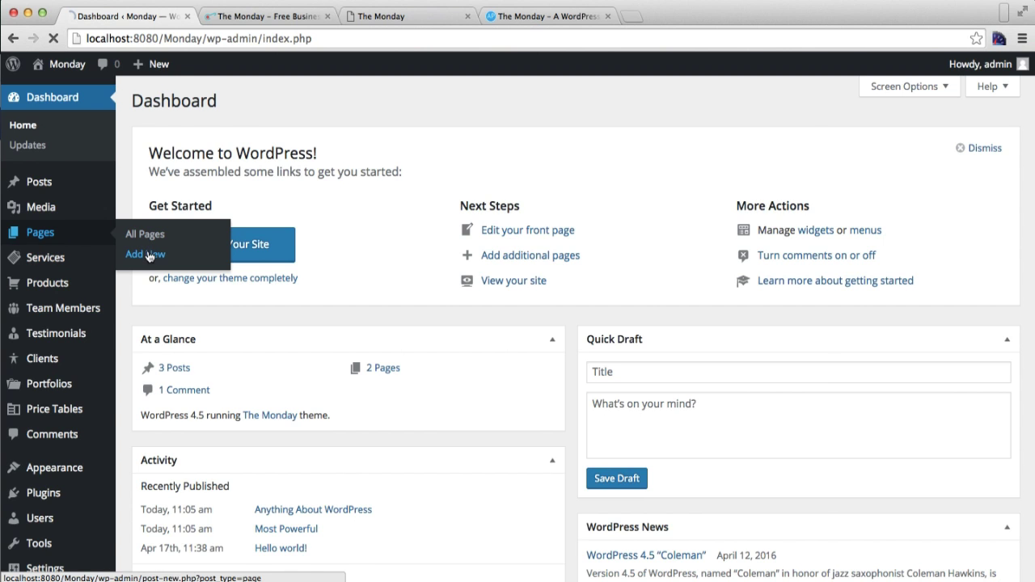
type("About Us")
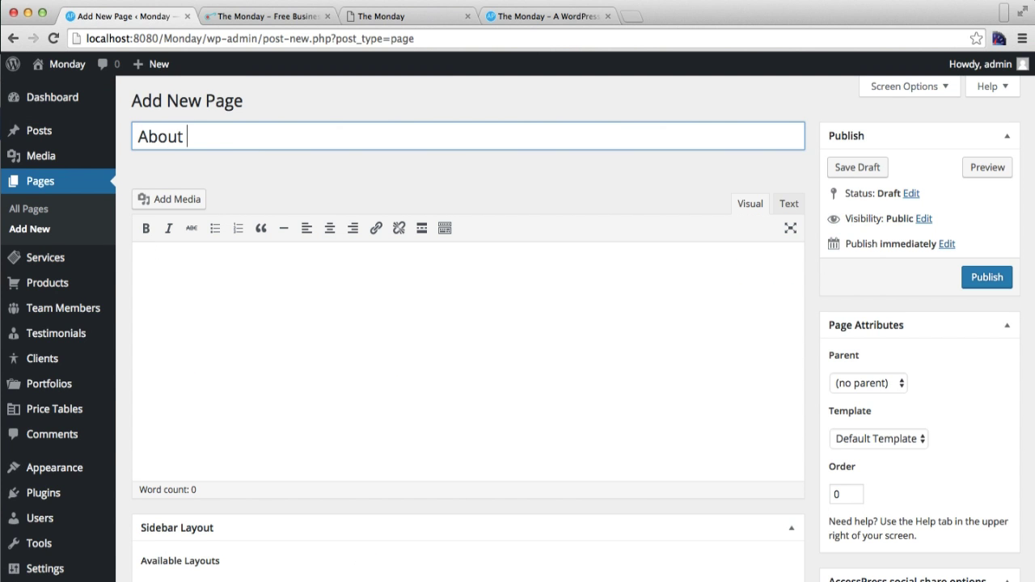
Step: Copy the theme paragraph from TextEdit and paste it into the page body
left_click(297, 355)
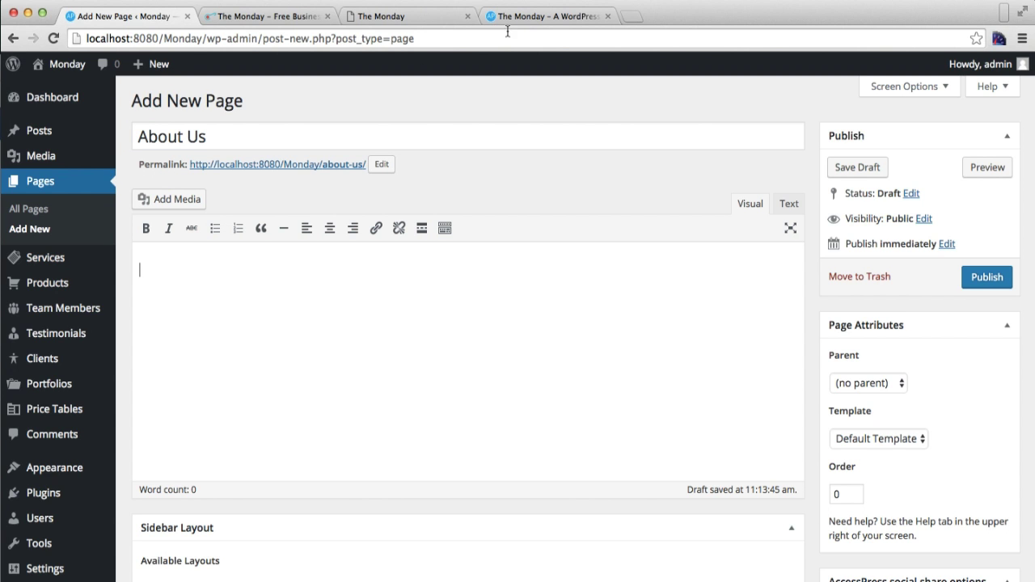
left_click(654, 578)
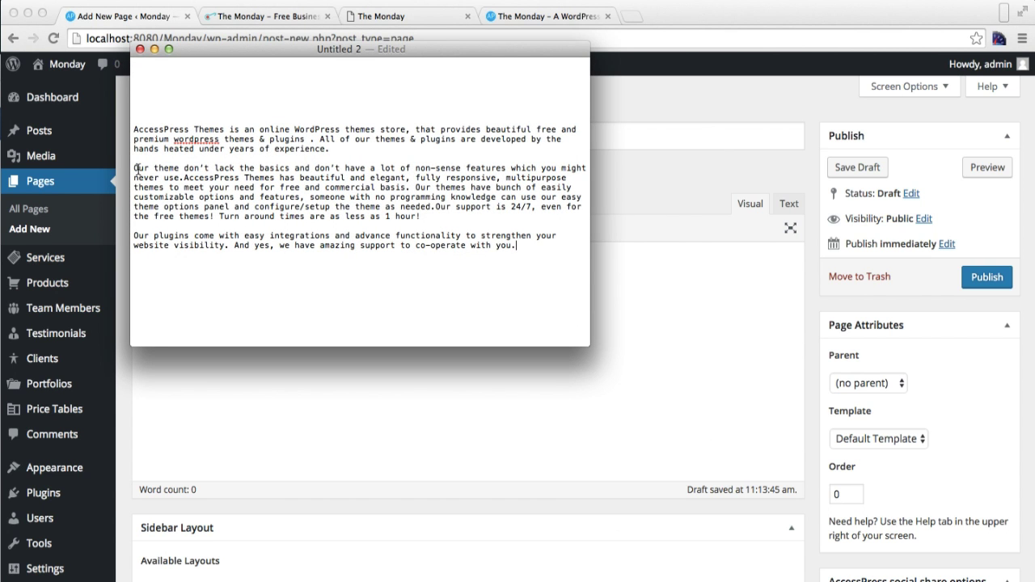
left_click_drag(135, 169, 240, 196)
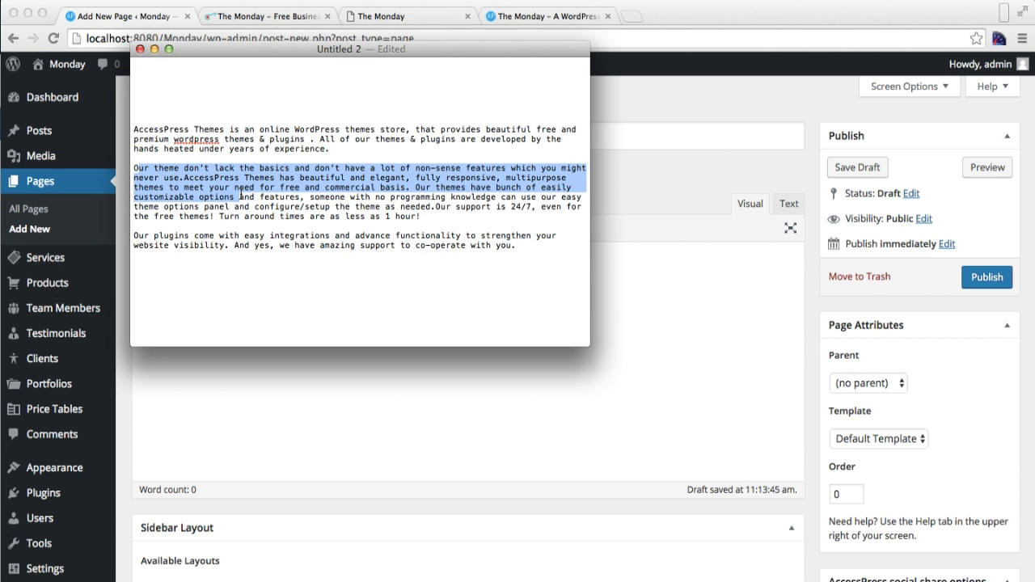
triple_click(143, 169)
key("super+c")
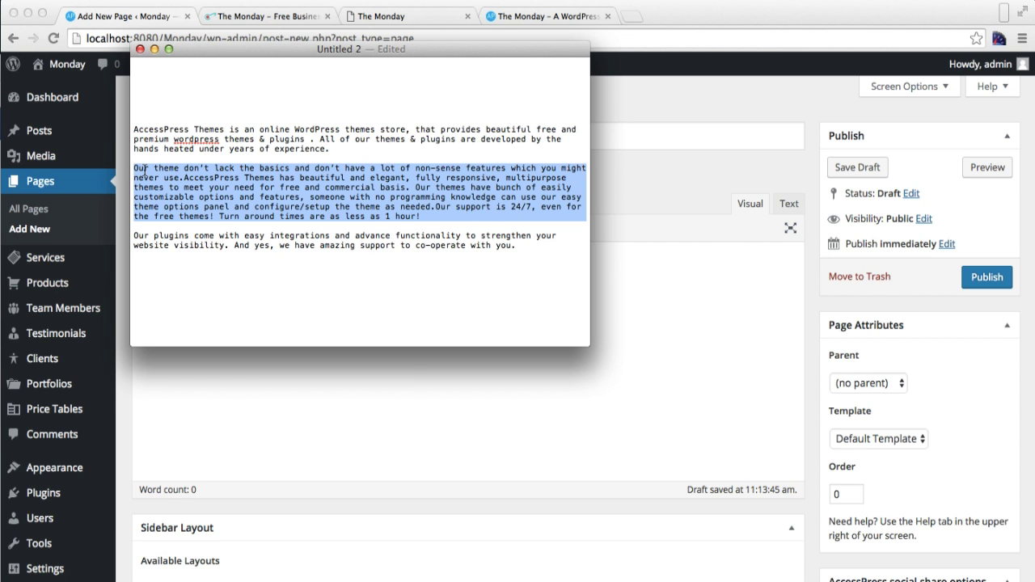
left_click(677, 313)
key("super+v")
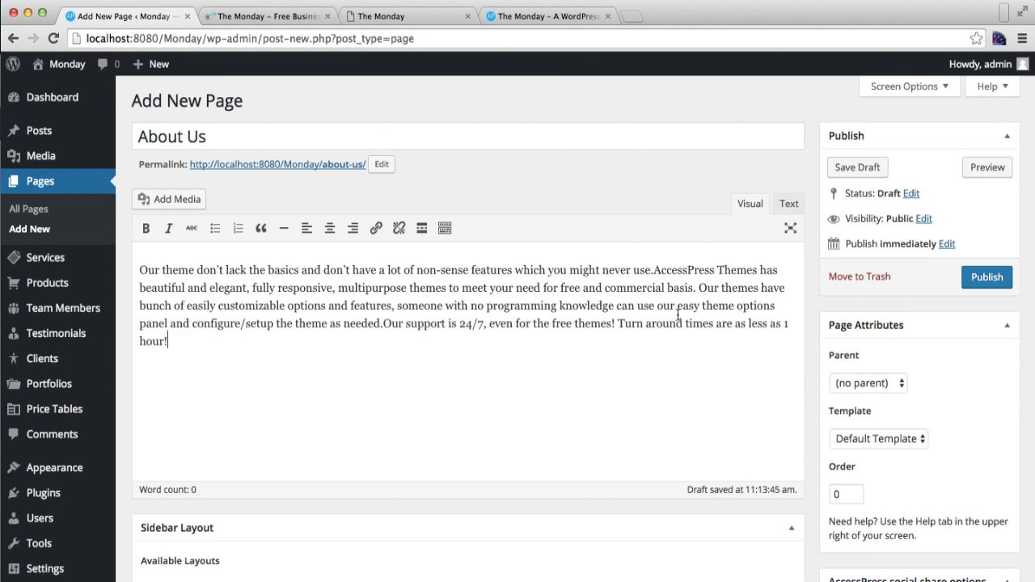
scroll(687, 399, "down", 5)
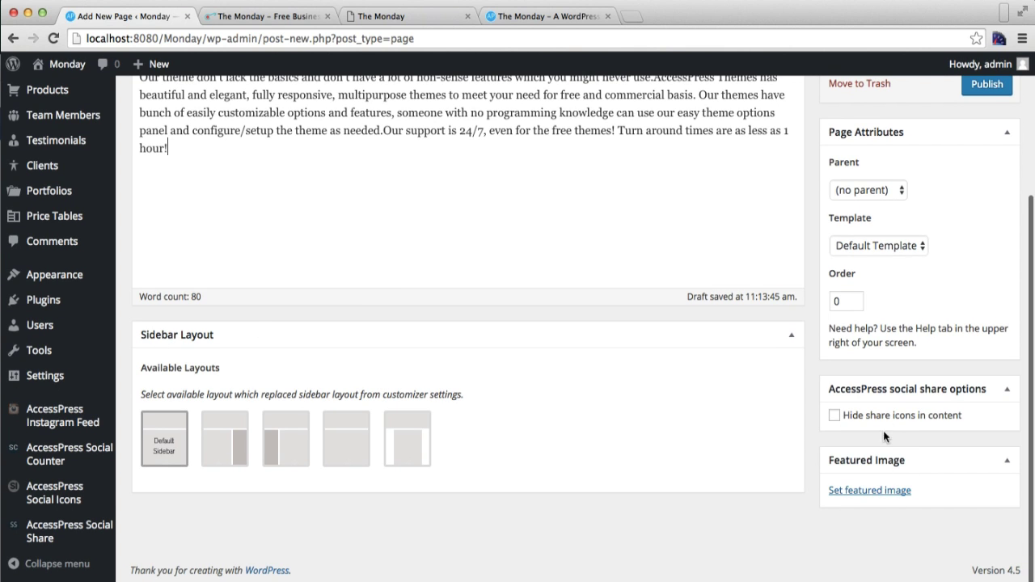
scroll(890, 441, "up", 1)
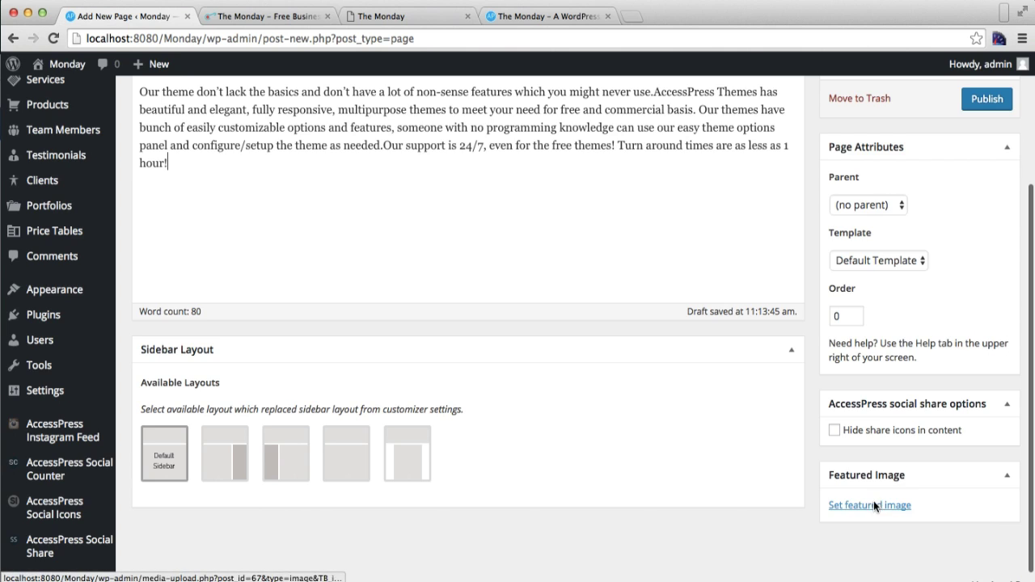
Step: Set the office laptops photo as the About Us featured image and publish the page
left_click(875, 507)
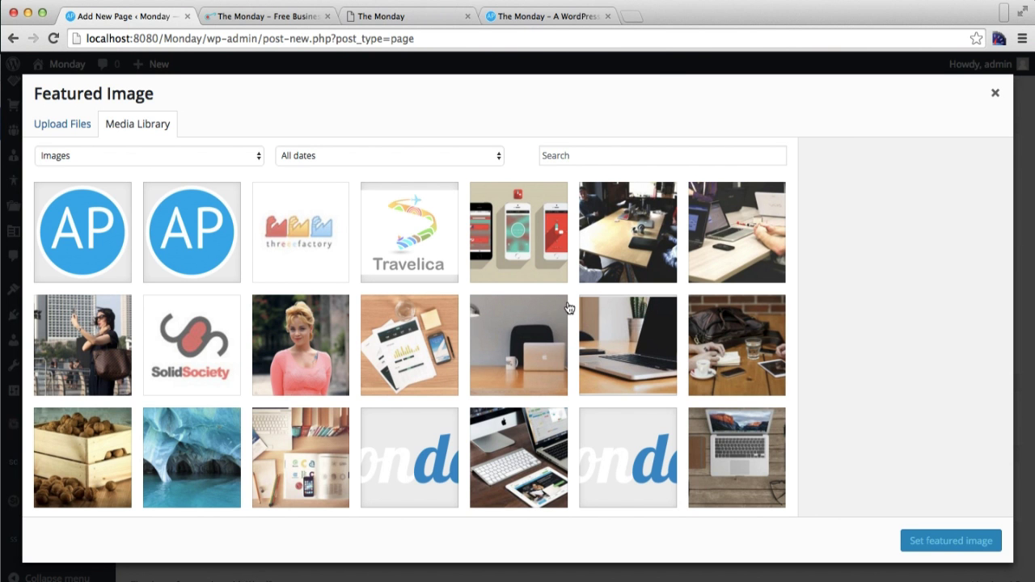
left_click(712, 236)
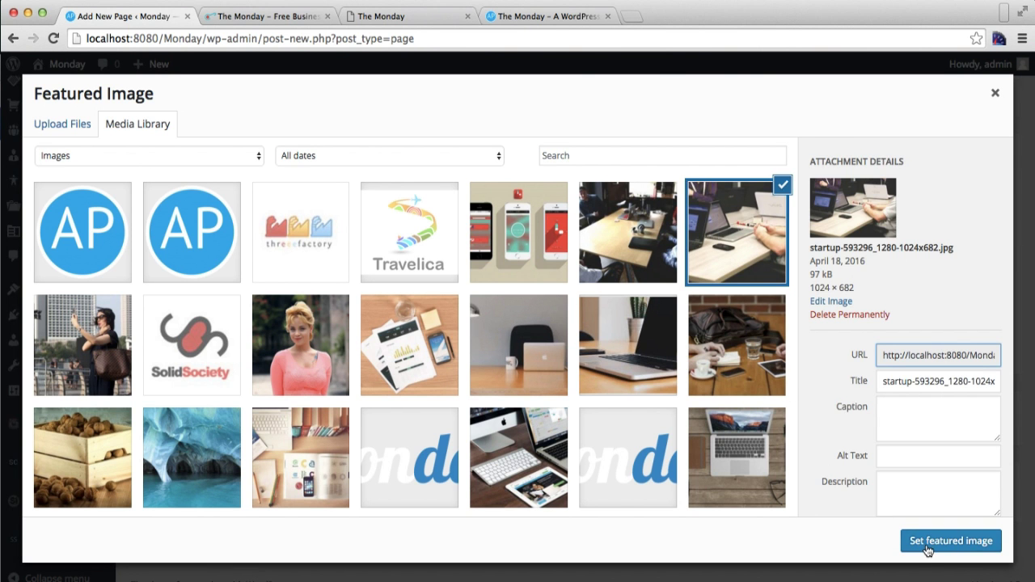
left_click(928, 541)
scroll(898, 281, "up", 5)
left_click(984, 283)
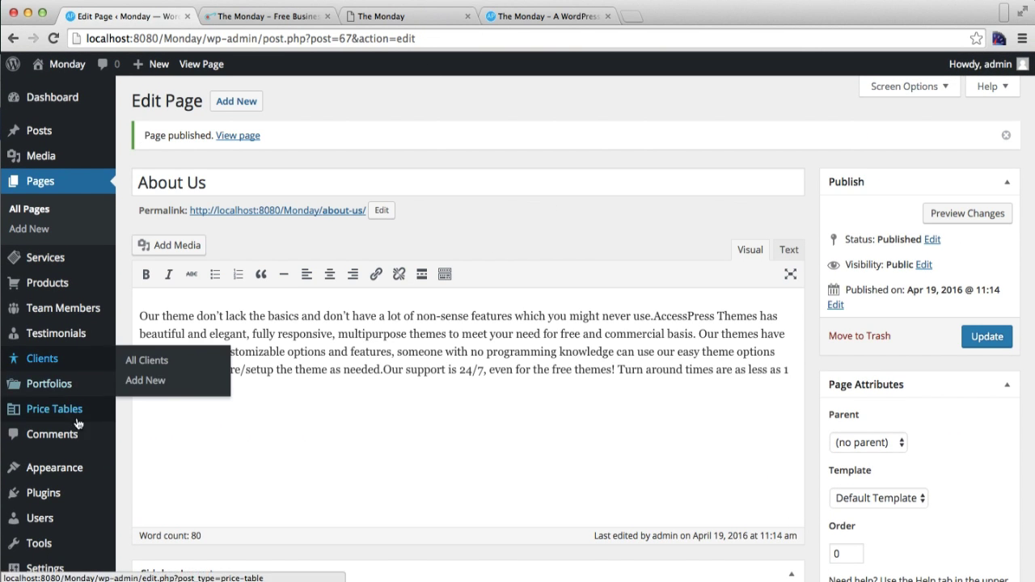
mouse_move(49, 468)
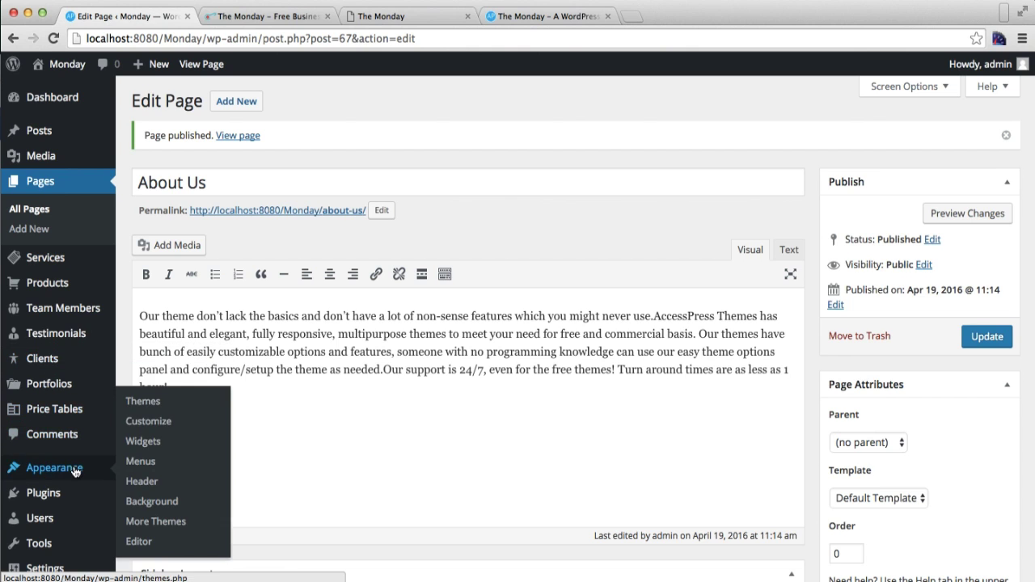
right_click(153, 424)
Step: Open the Customizer's Home Page Settings in a new tab
left_click(166, 428)
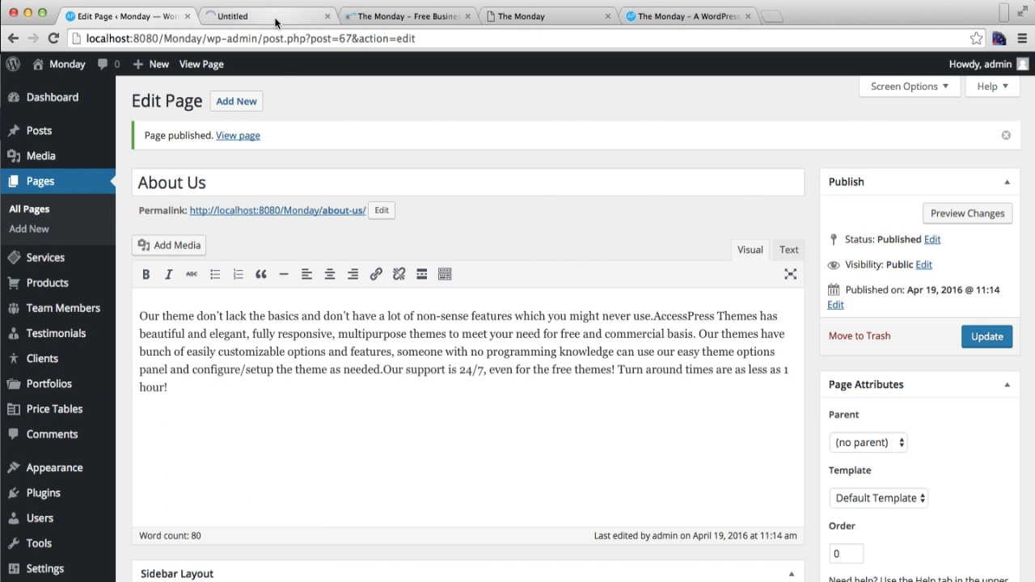
left_click(276, 20)
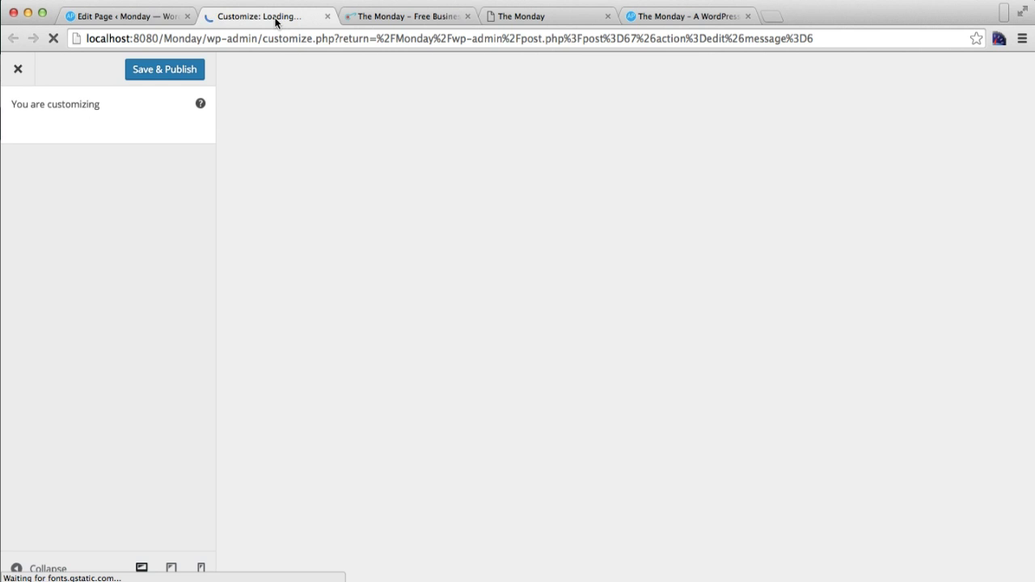
scroll(148, 383, "down", 2)
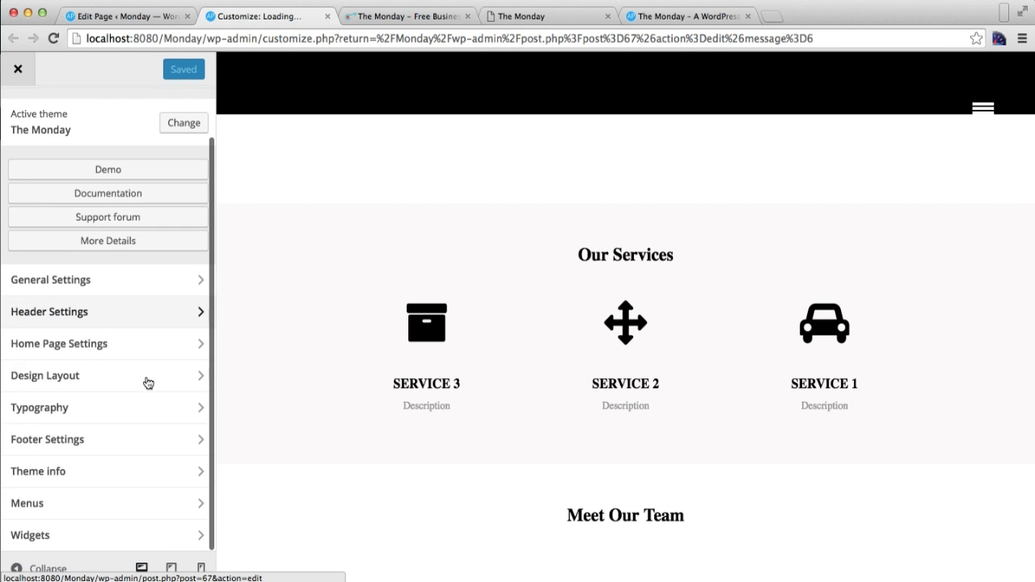
scroll(148, 383, "up", 2)
left_click(99, 396)
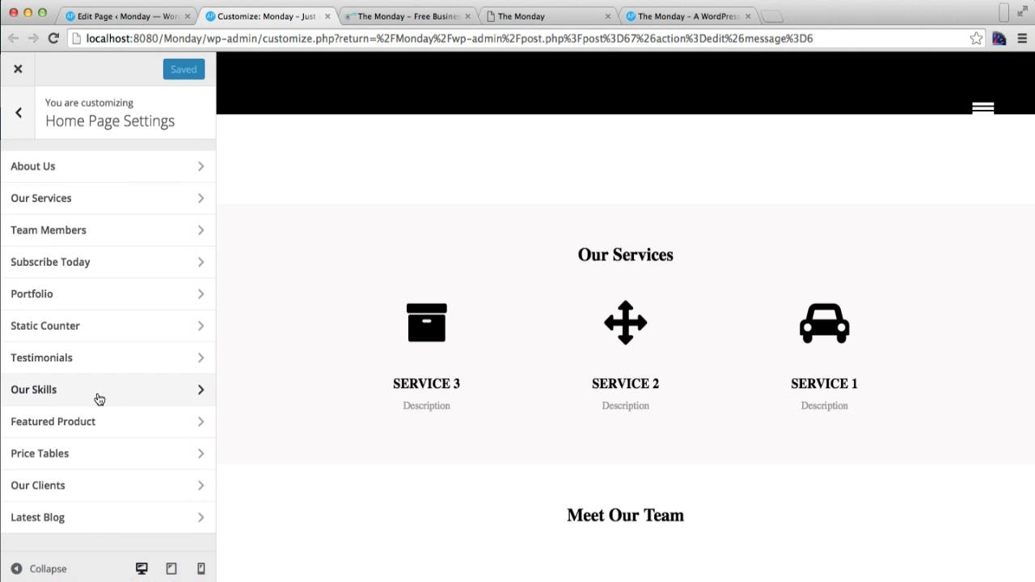
Step: Set the About Us section to menu text About, page About Us, button Read More, and save
left_click(76, 170)
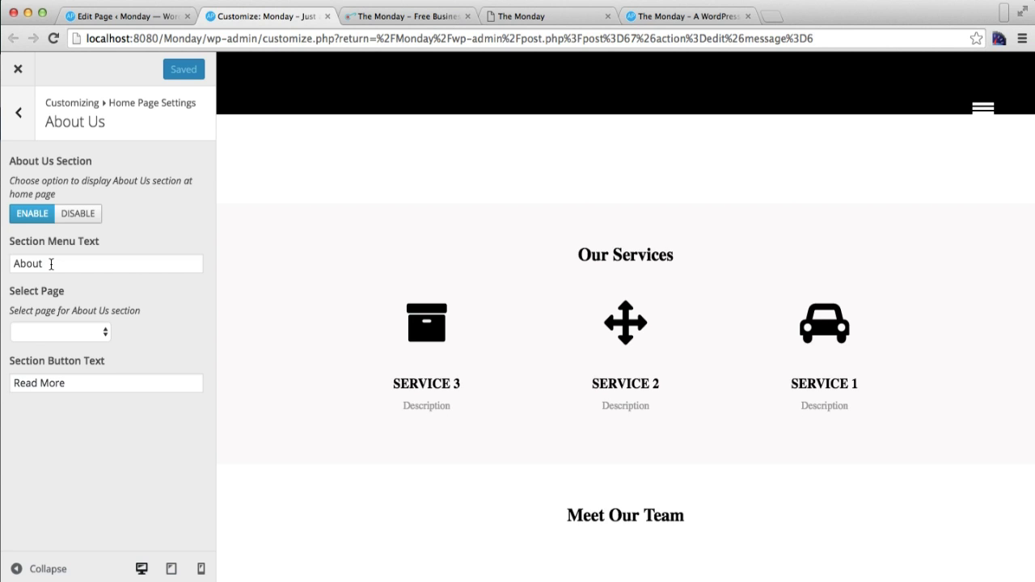
left_click_drag(53, 268, 7, 267)
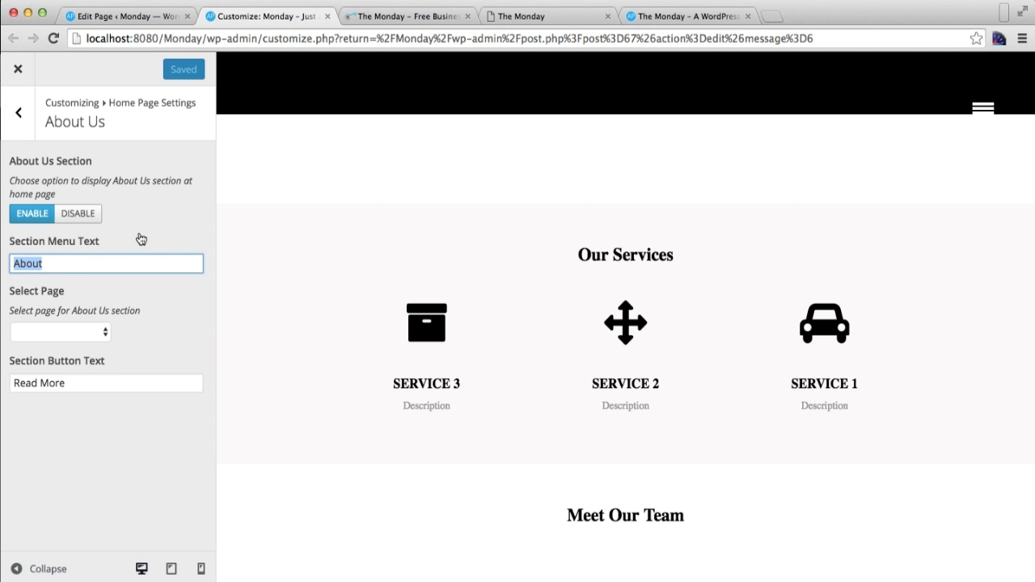
left_click(97, 332)
left_click(79, 344)
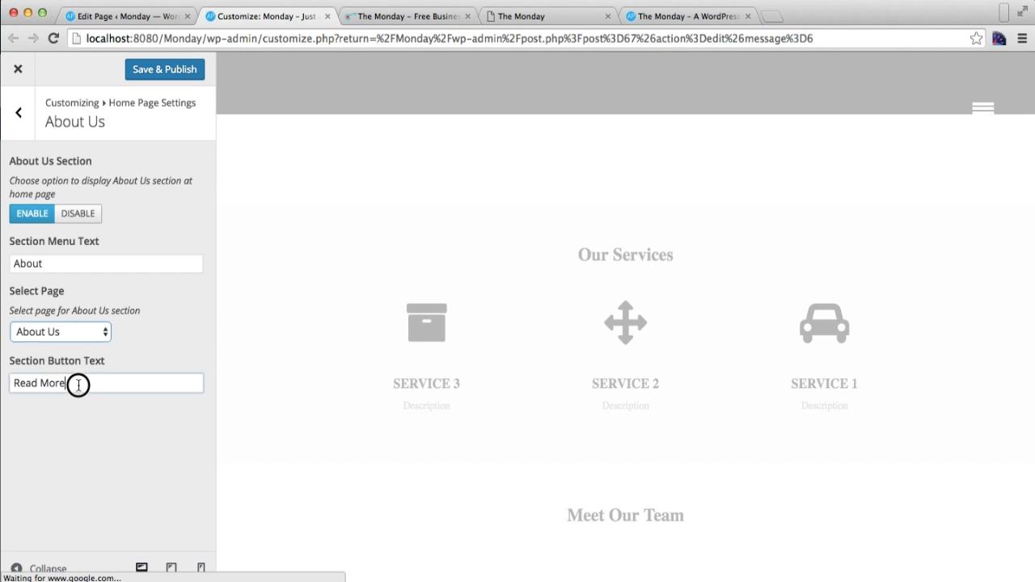
left_click_drag(81, 385, 6, 386)
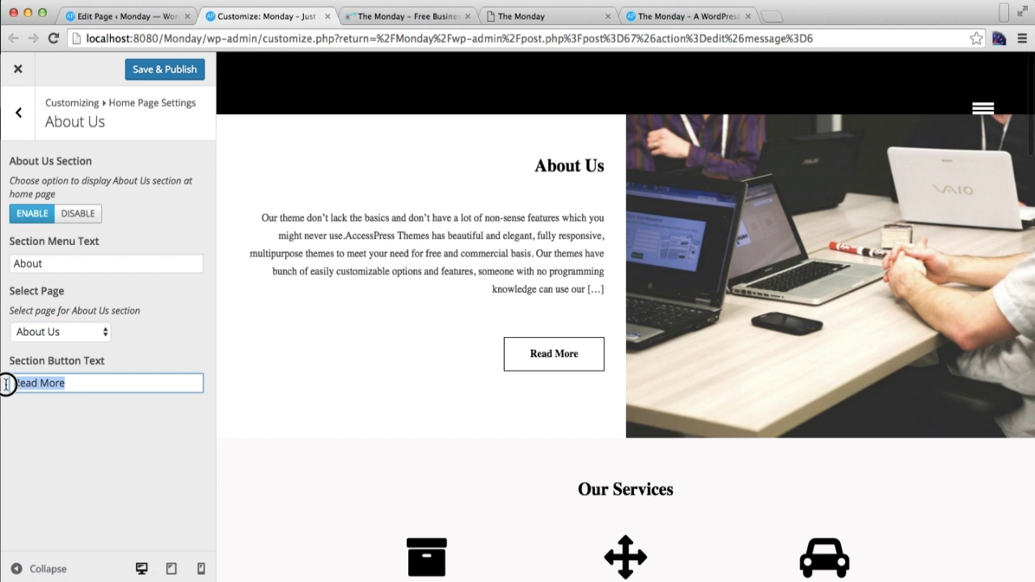
left_click(143, 332)
left_click(169, 77)
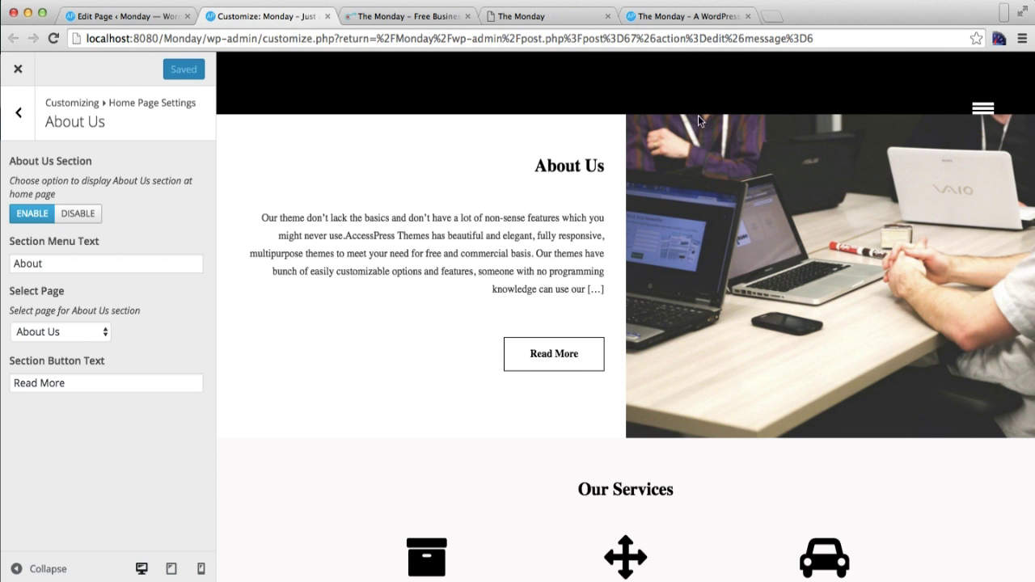
Step: Open the local site's homepage in a new tab via Monday > Visit Site
scroll(612, 289, "down", 5)
scroll(612, 290, "up", 5)
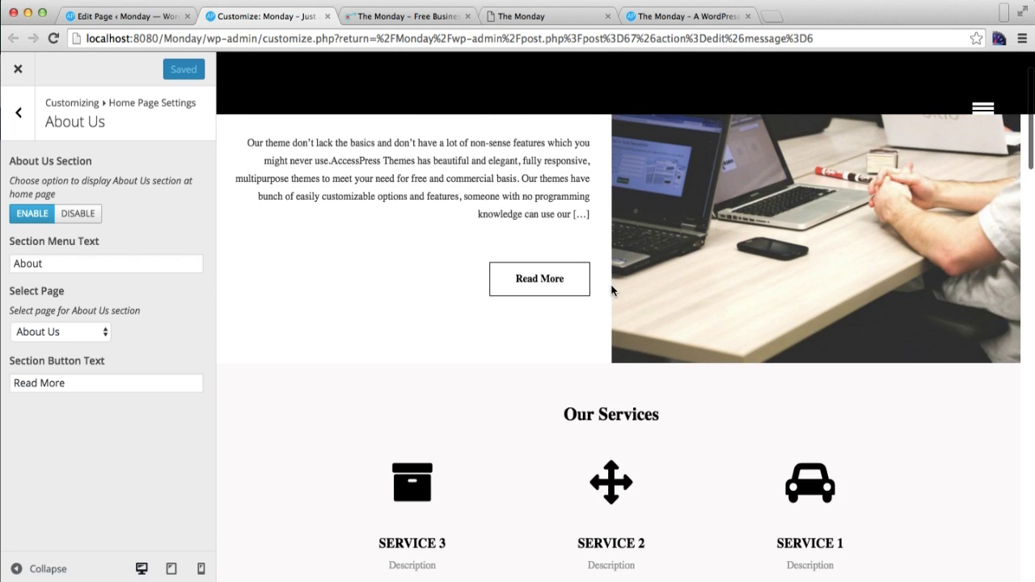
left_click(156, 16)
mouse_move(81, 67)
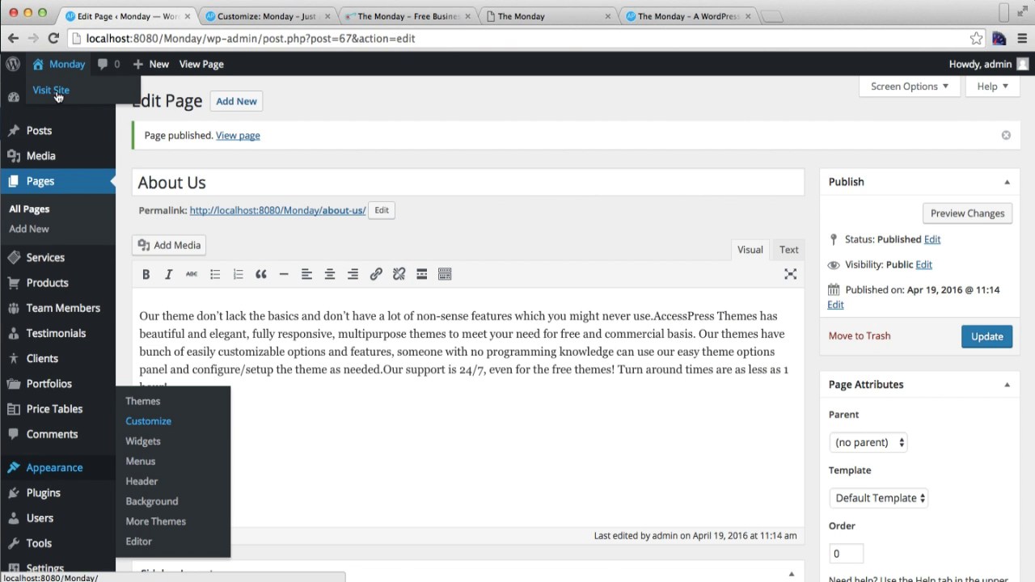
right_click(56, 96)
left_click(73, 98)
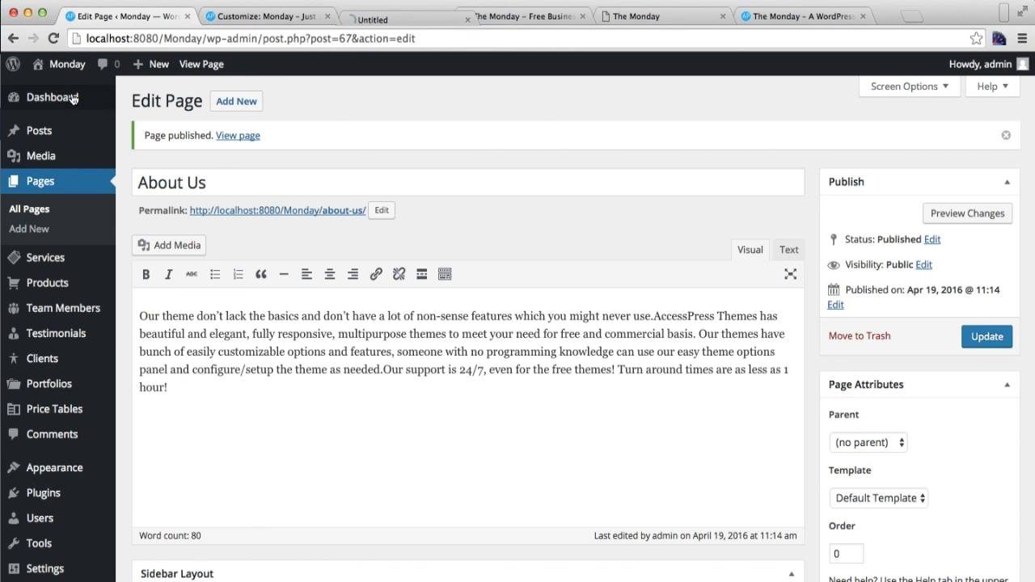
Step: Review the local homepage's About Us section, then switch to the Monday demo site
left_click(382, 19)
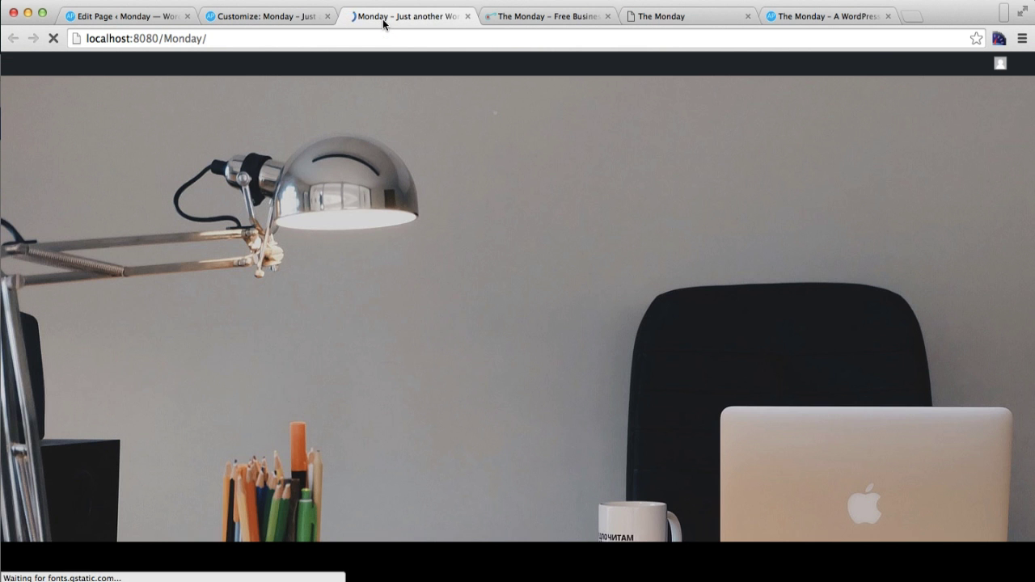
scroll(502, 360, "down", 5)
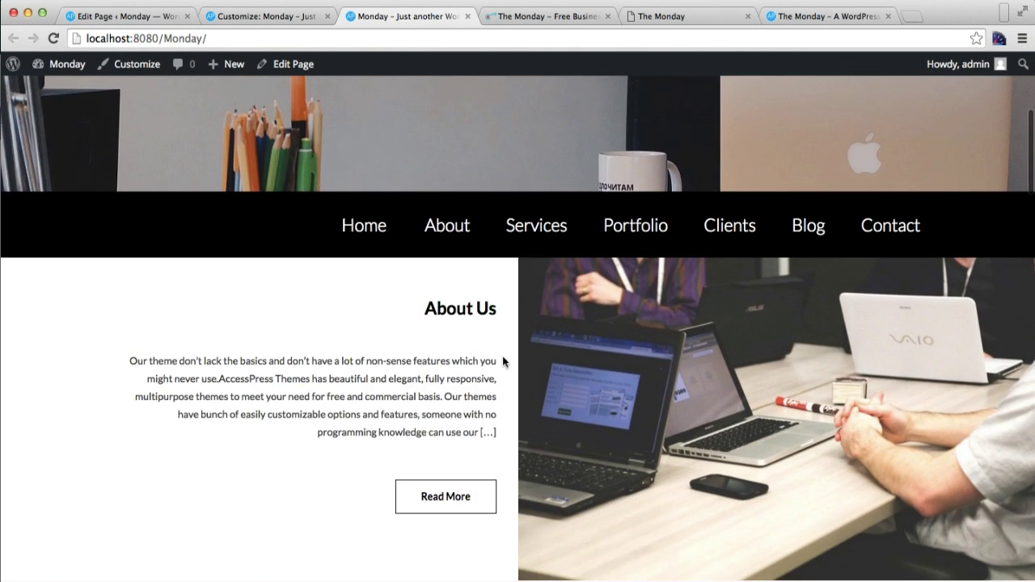
scroll(502, 358, "down", 3)
scroll(502, 357, "up", 1)
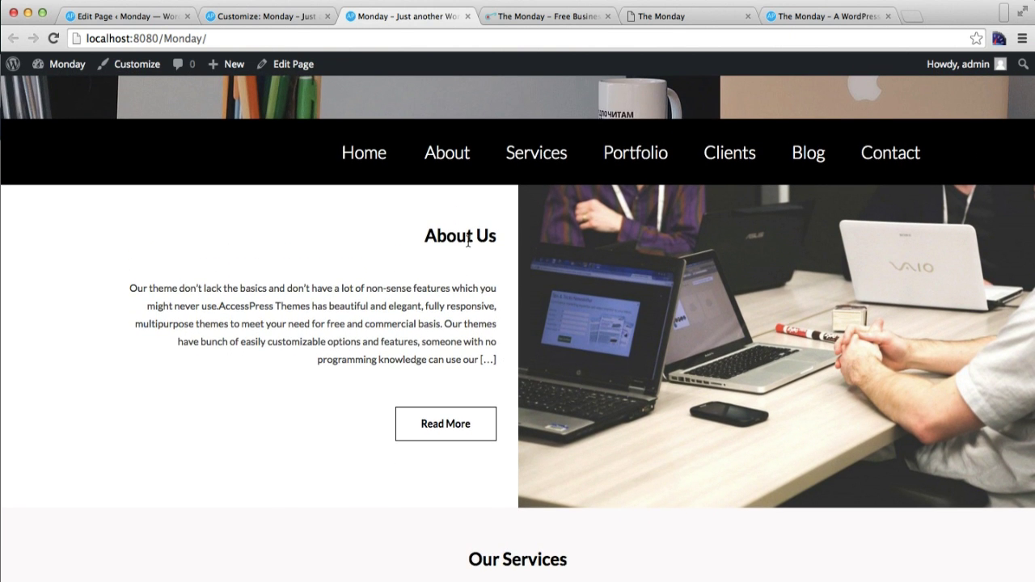
left_click(789, 16)
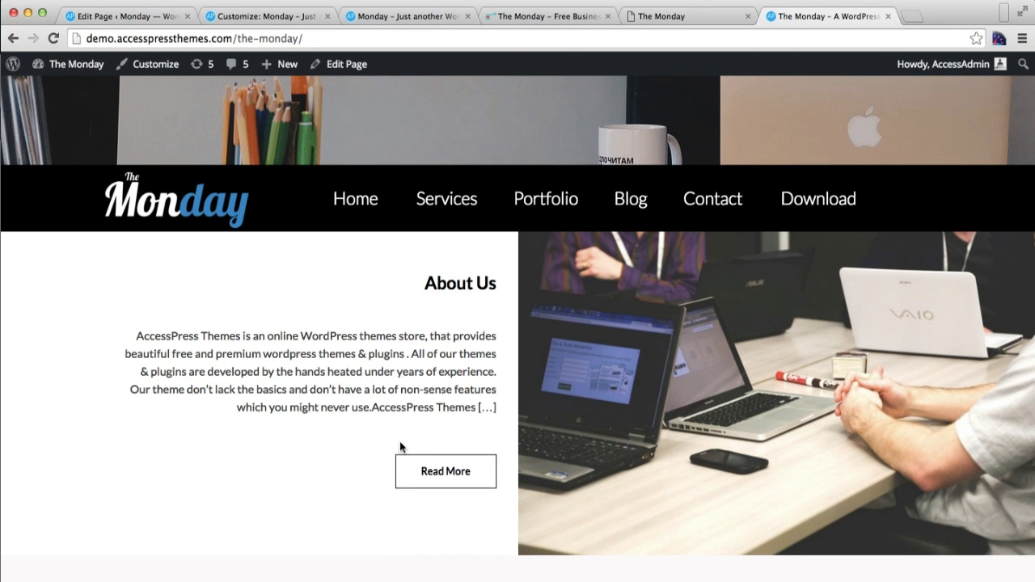
Step: Scroll through the demo's Our Services section, then return to the About Us page editor
scroll(488, 437, "up", 1)
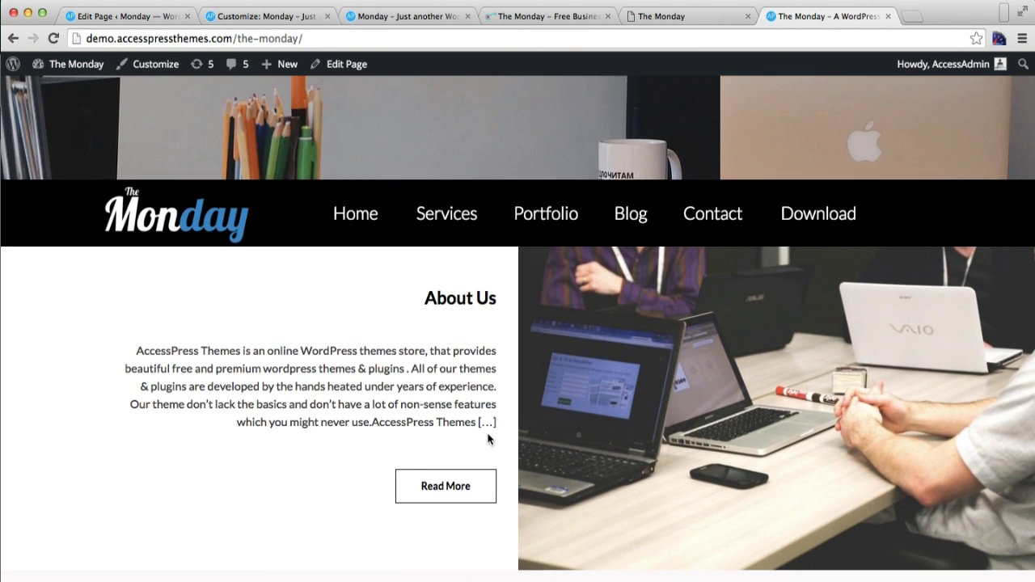
scroll(488, 437, "down", 5)
scroll(494, 429, "up", 1)
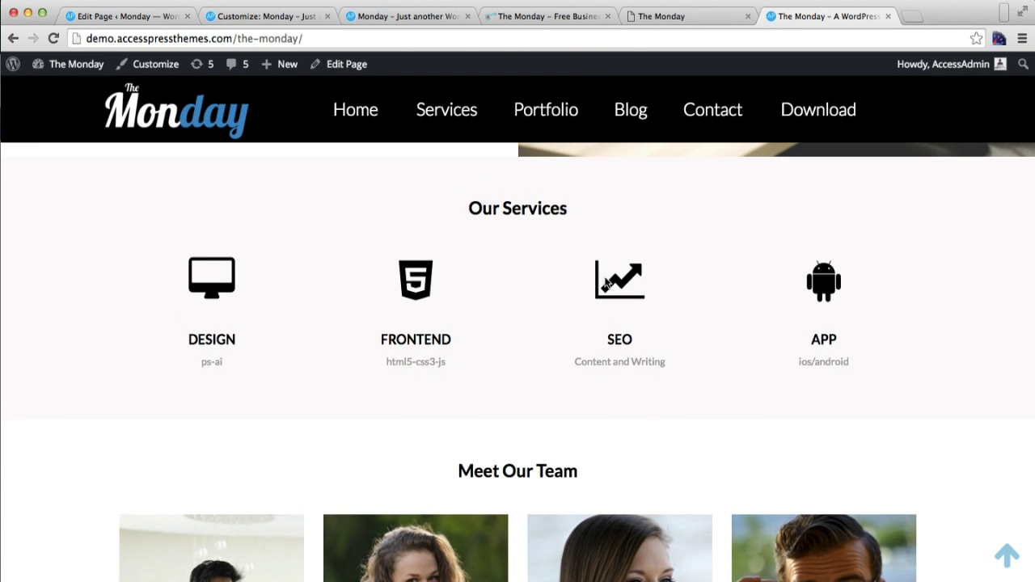
left_click(124, 17)
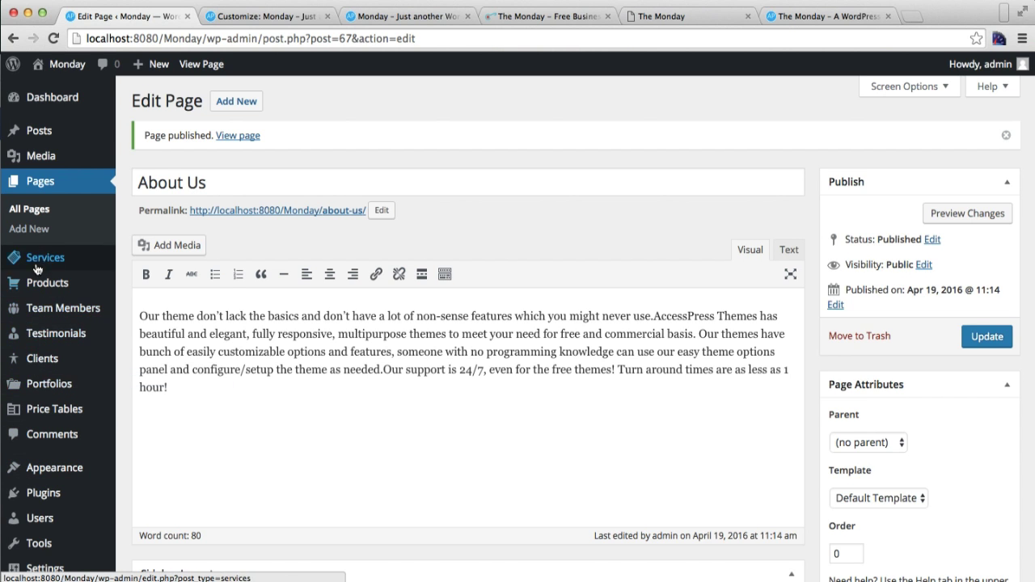
Step: Add a new Service titled 'Service' with the description 'Descriptio'
mouse_move(58, 265)
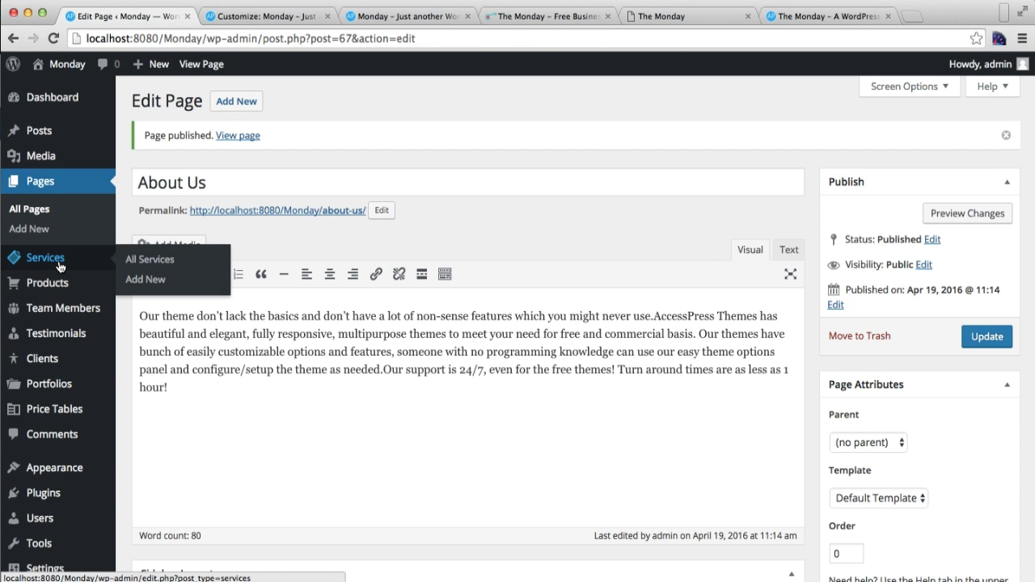
left_click(139, 265)
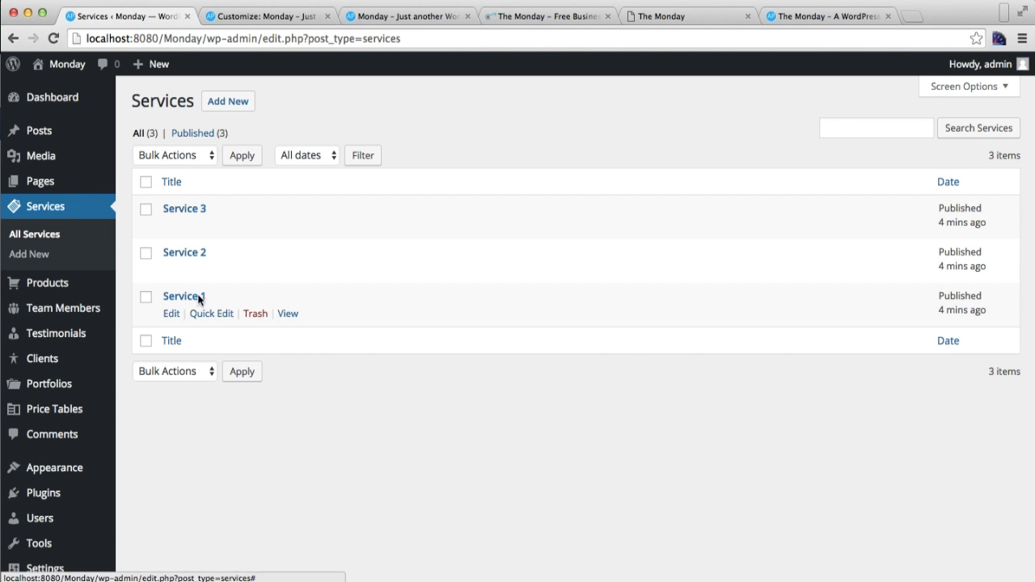
left_click(231, 103)
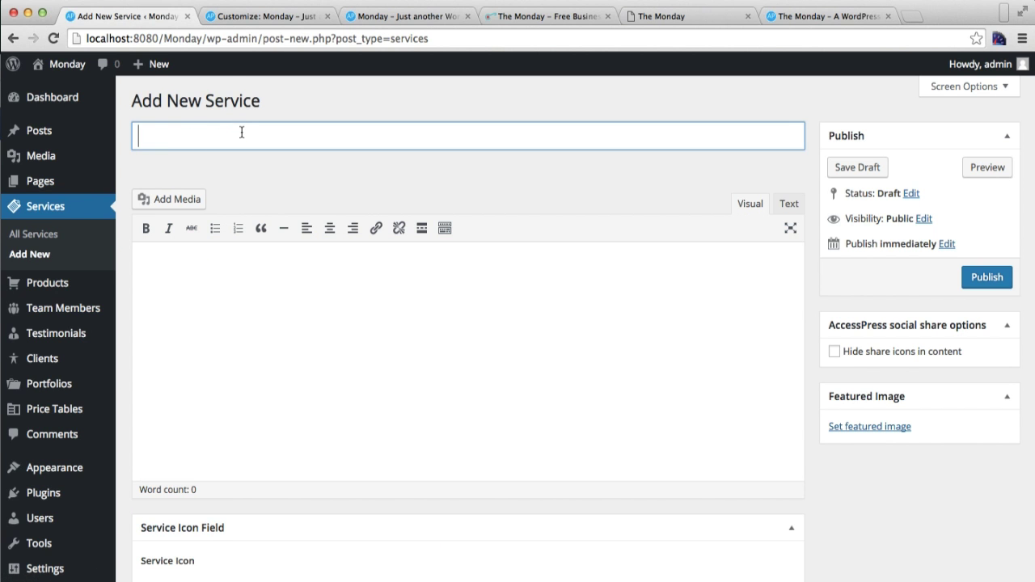
type("Service")
left_click(244, 296)
type("De")
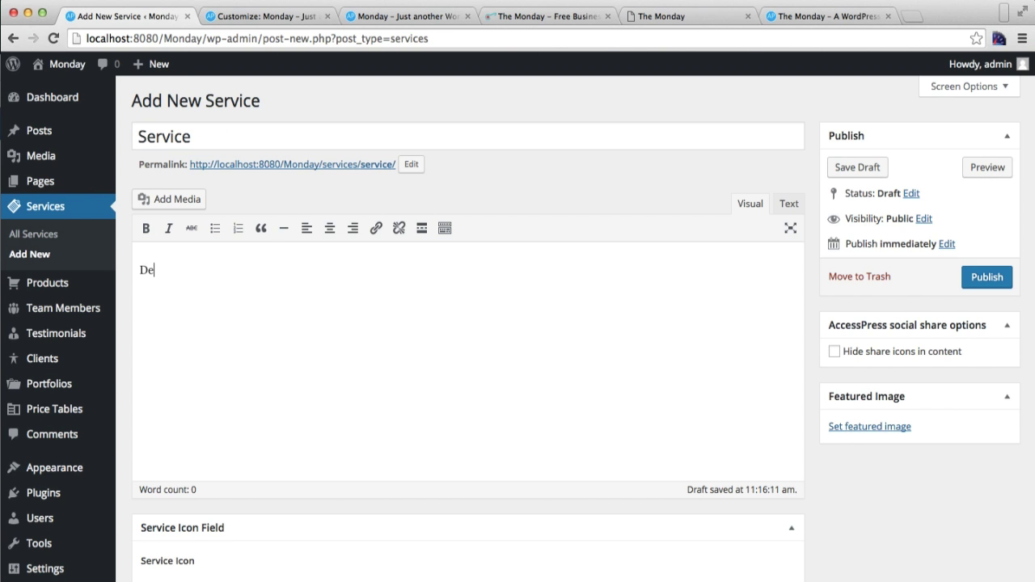
type("scription")
Step: Compare with the demo's Our Services, then open the Font Awesome icon list in a new tab
scroll(350, 398, "down", 5)
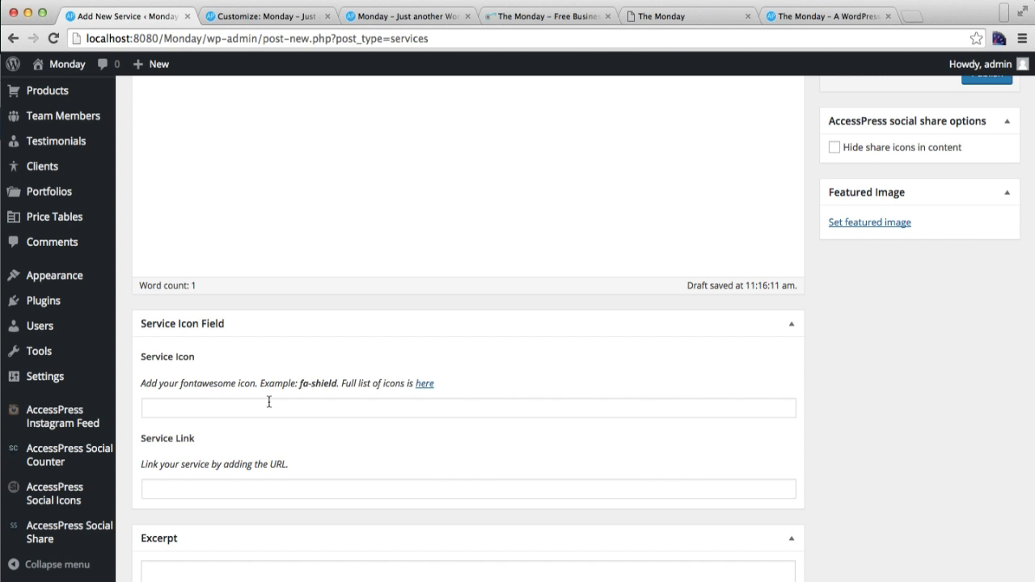
left_click(801, 16)
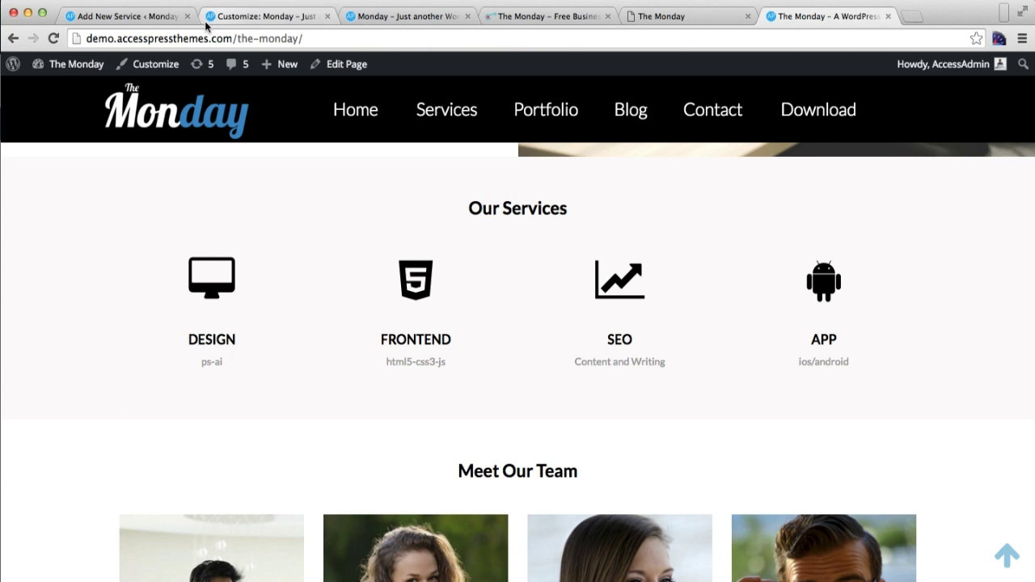
left_click(148, 16)
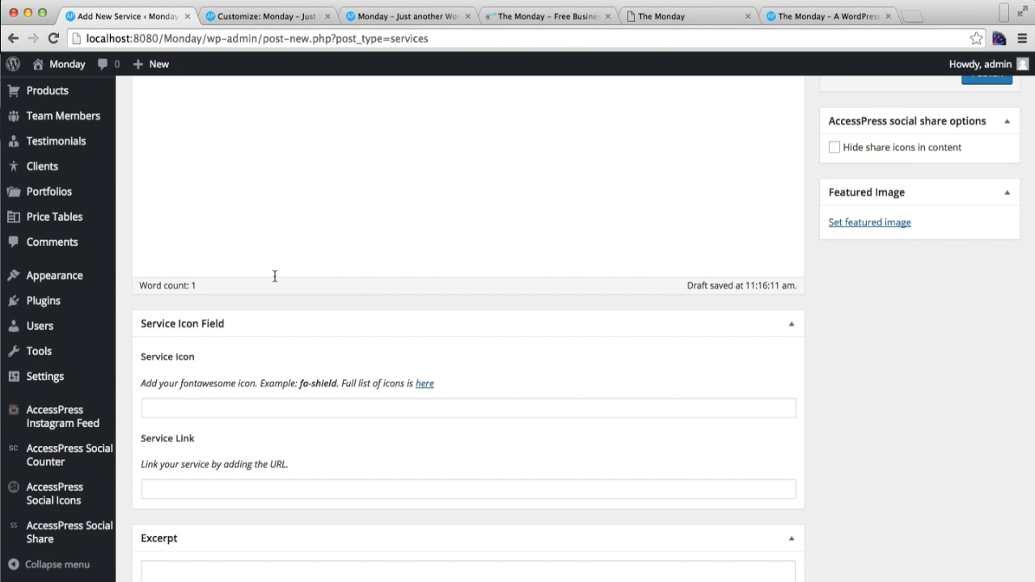
right_click(427, 390)
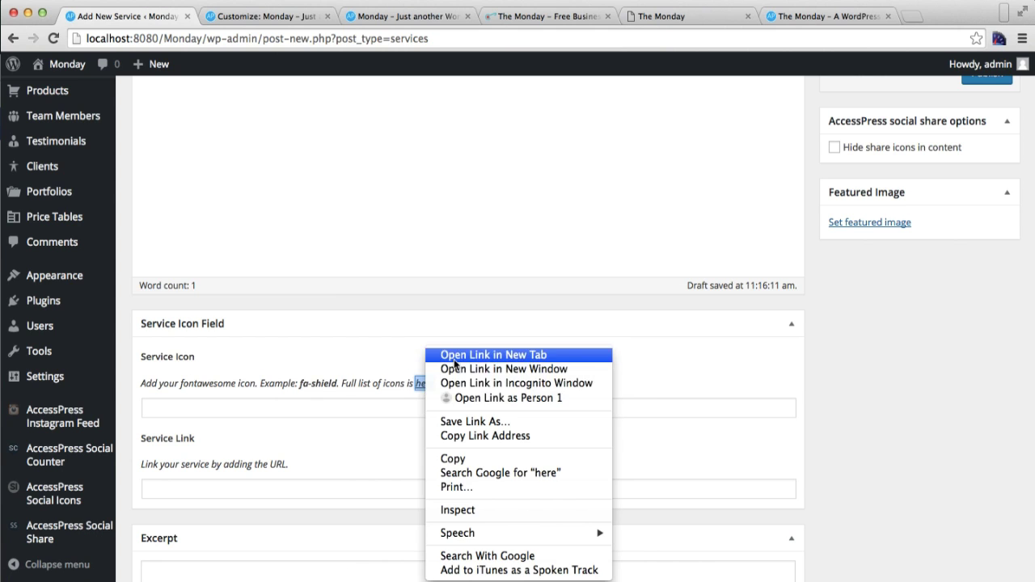
left_click(454, 359)
Step: Find the ban icon in the Font Awesome list and copy its name fa-ban
left_click(246, 18)
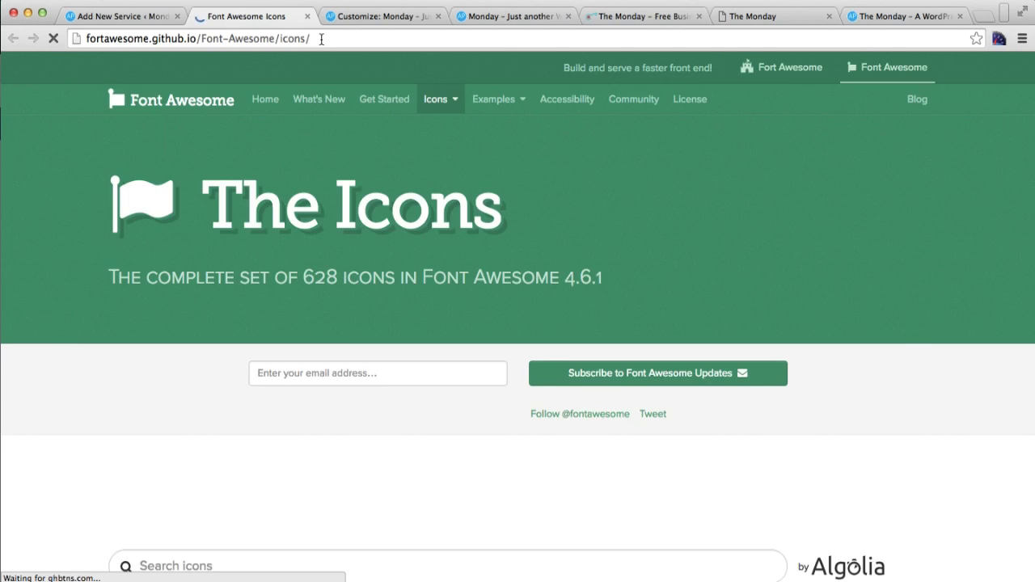
scroll(389, 374, "down", 5)
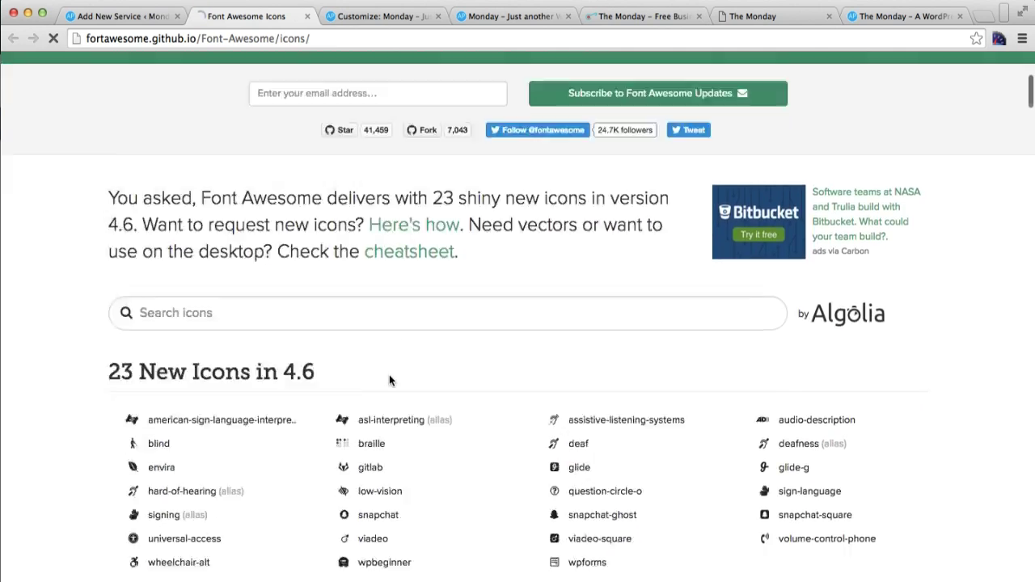
scroll(389, 380, "up", 1)
scroll(389, 380, "down", 3)
scroll(389, 380, "up", 5)
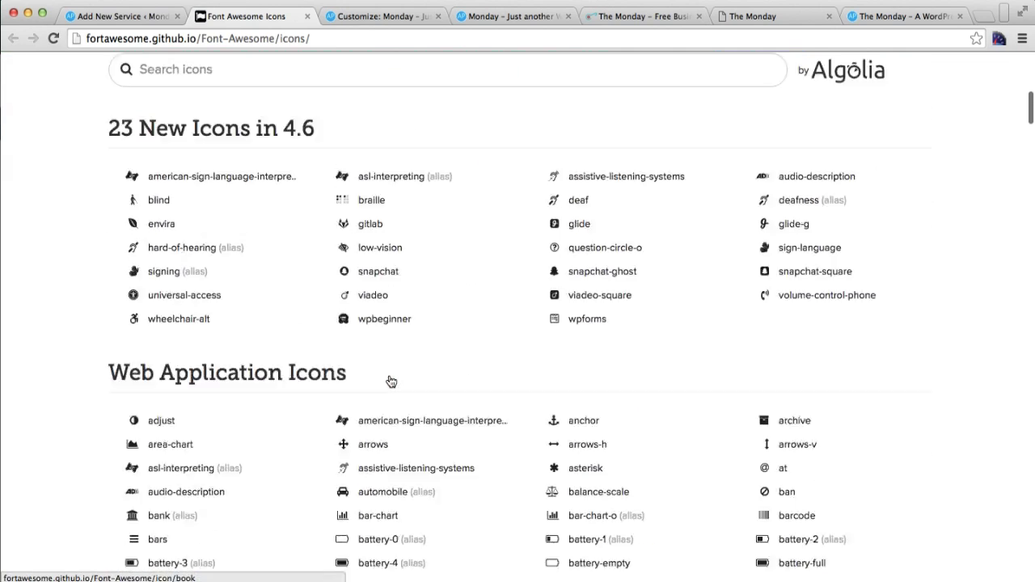
left_click(314, 389)
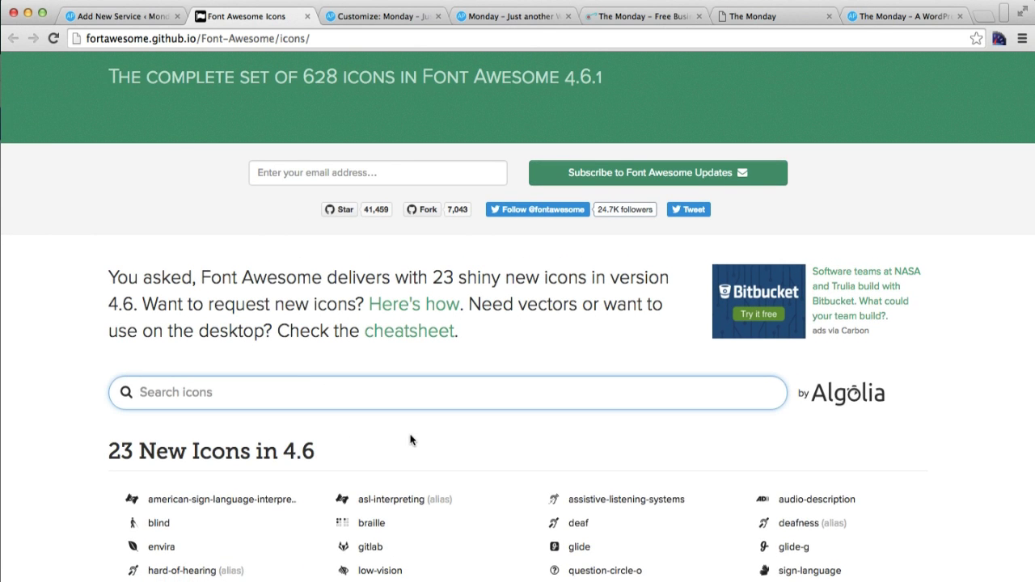
scroll(452, 445, "down", 8)
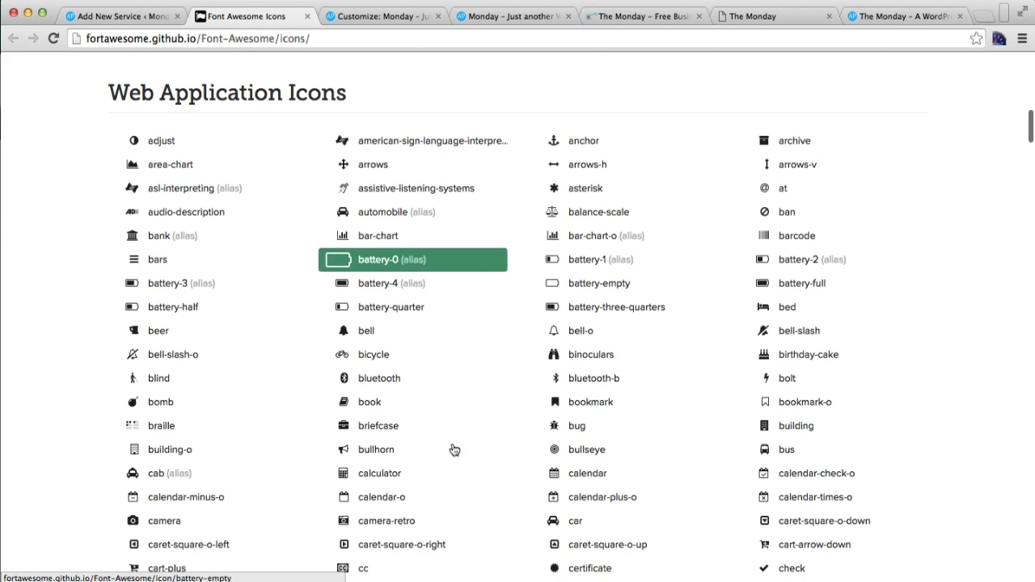
left_click(786, 211)
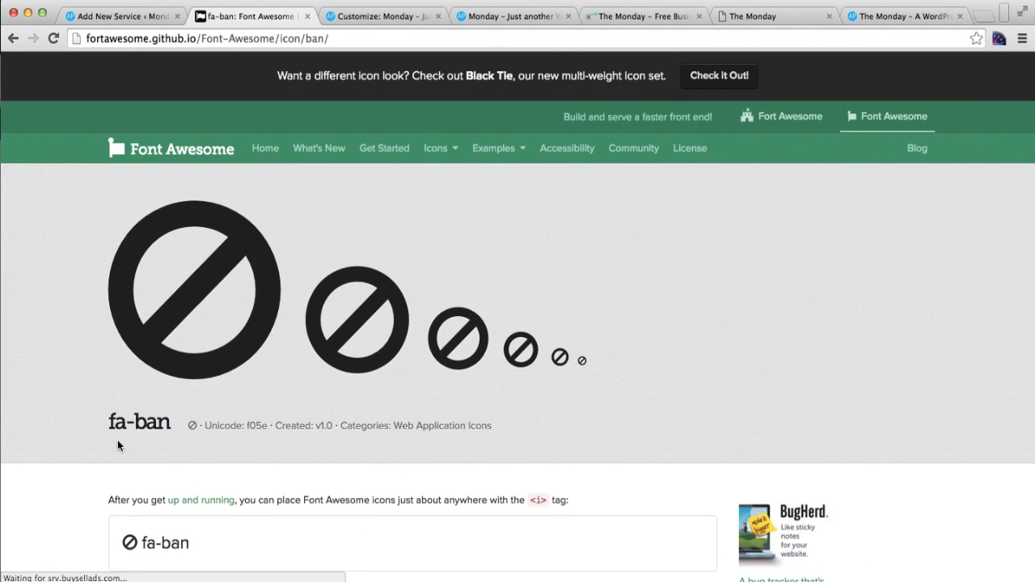
left_click_drag(111, 425, 170, 423)
key("ctrl+c")
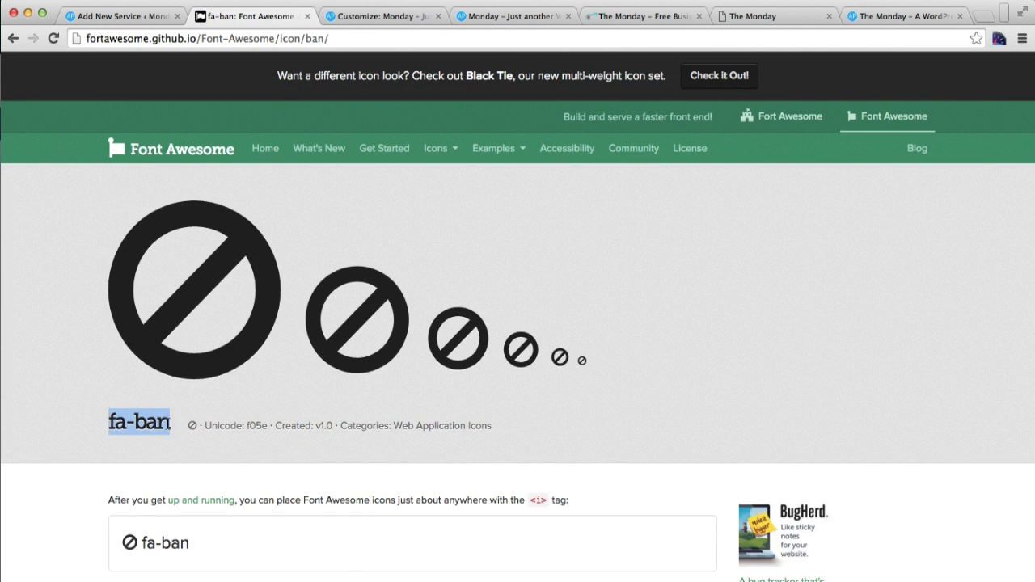
Step: Paste fa-ban into the new Service's Service Icon field
left_click(144, 16)
left_click(259, 405)
key("ctrl+v")
scroll(335, 462, "down", 3)
left_click(239, 374)
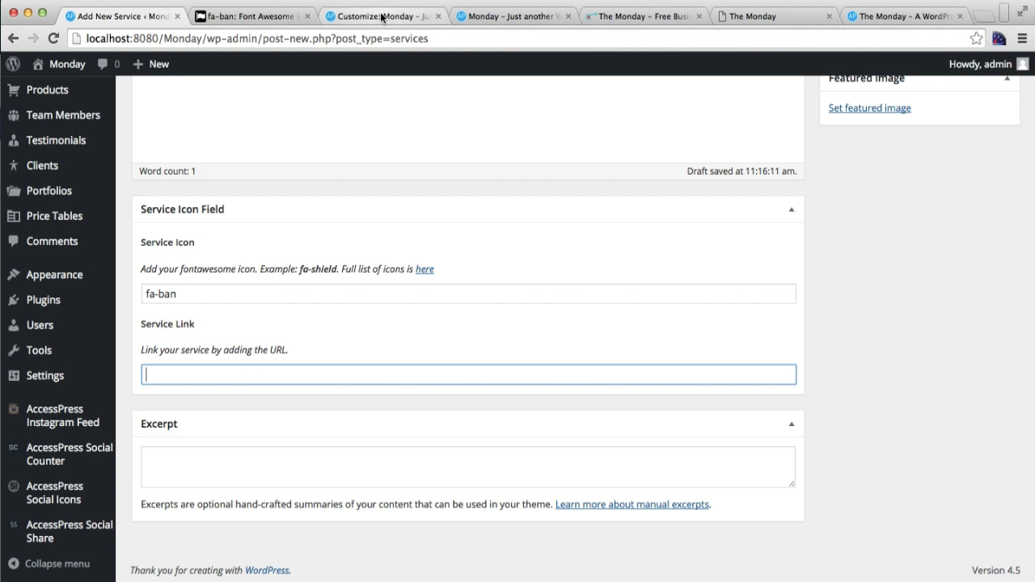
left_click(636, 17)
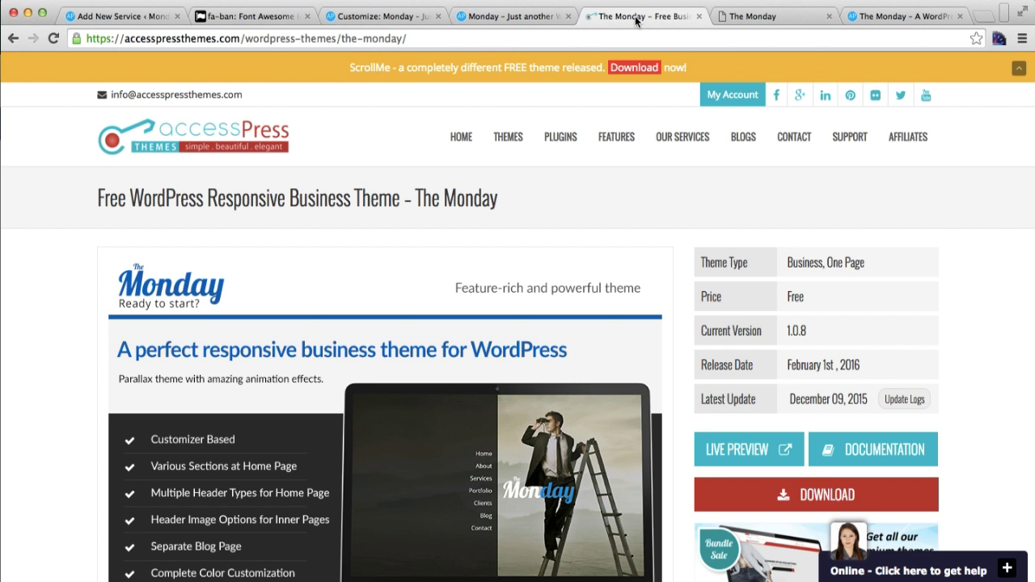
left_click(581, 39)
key("ctrl+c")
key("ctrl+1")
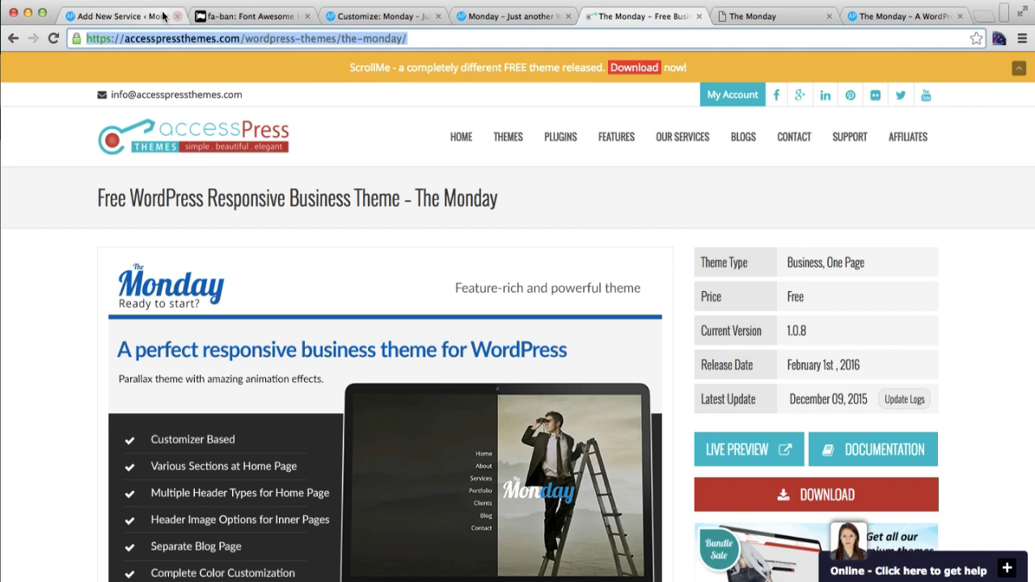
key("ctrl+v")
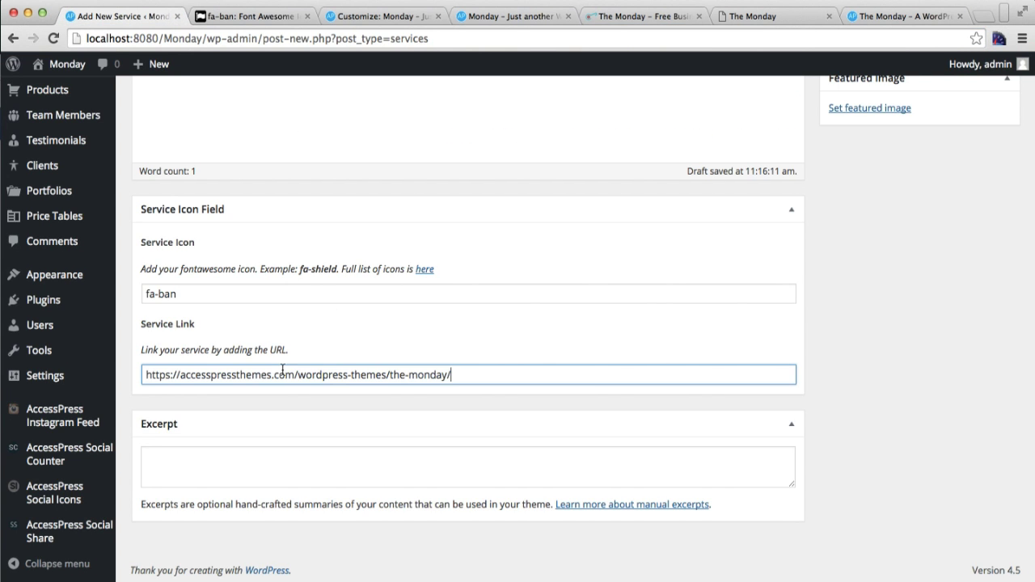
scroll(307, 457, "up", 5)
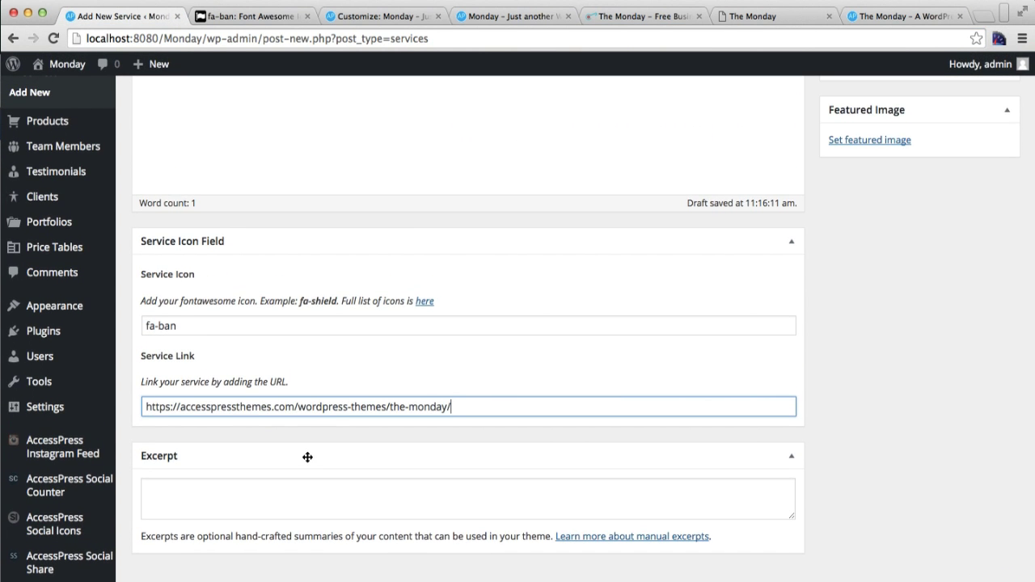
scroll(307, 458, "up", 1)
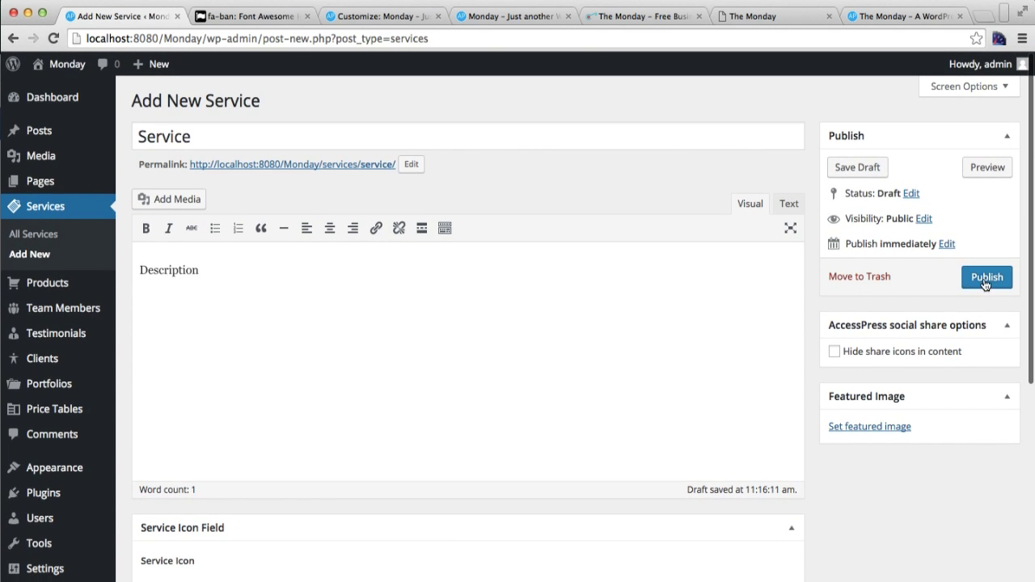
left_click(986, 283)
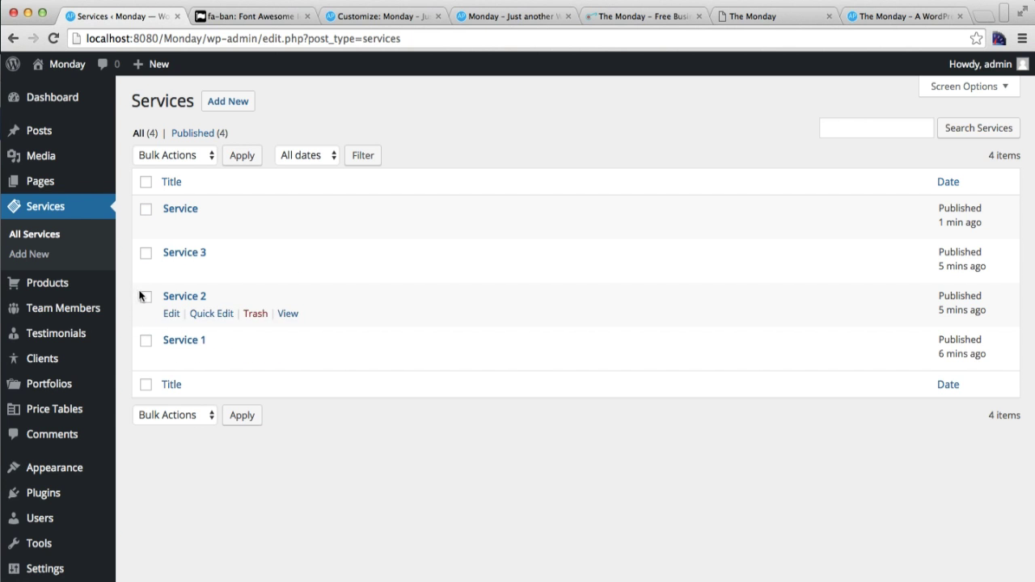
Step: Reload the Customizer and open the Our Services section settings
left_click(375, 20)
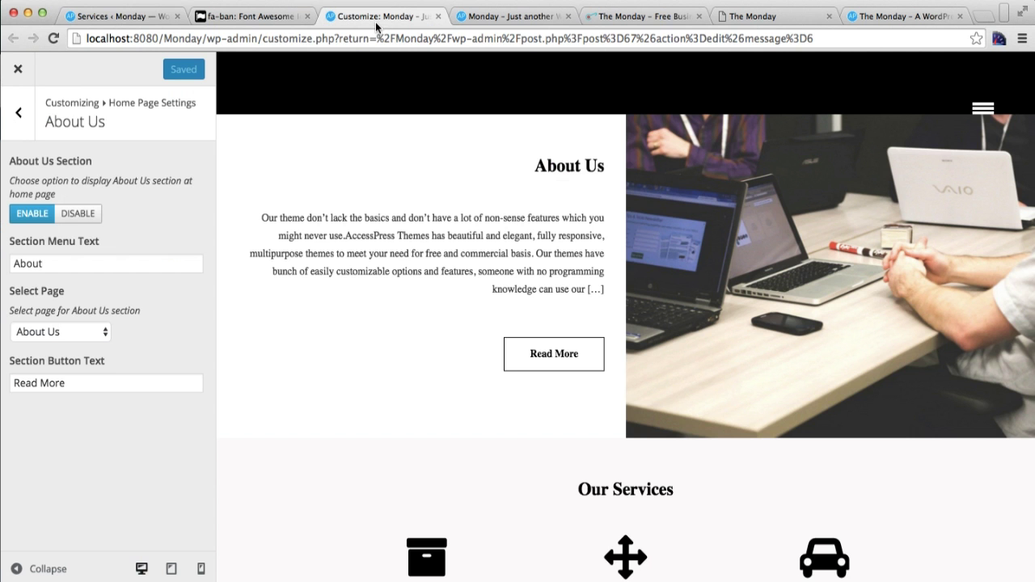
left_click(18, 113)
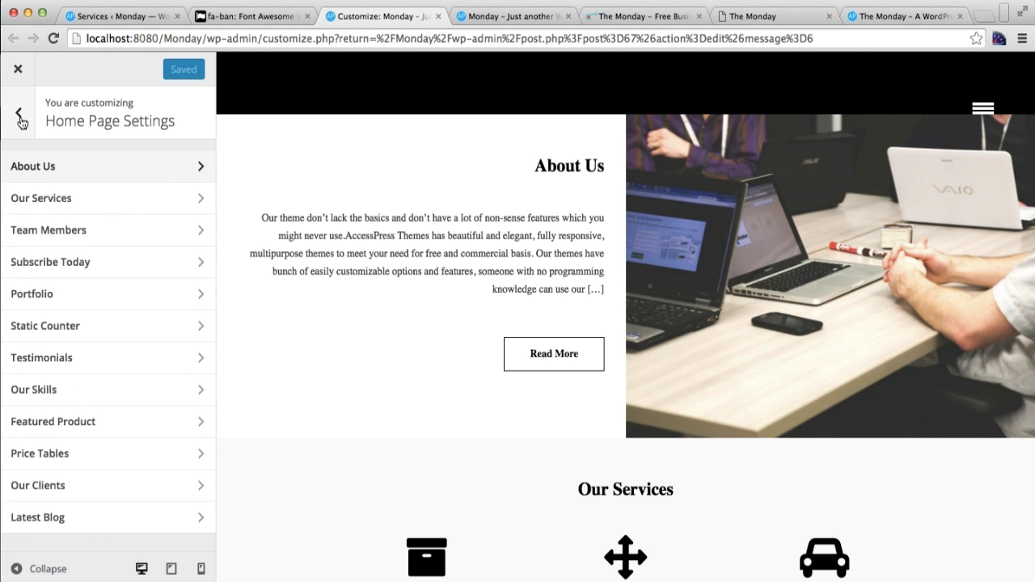
left_click(178, 38)
key("Return")
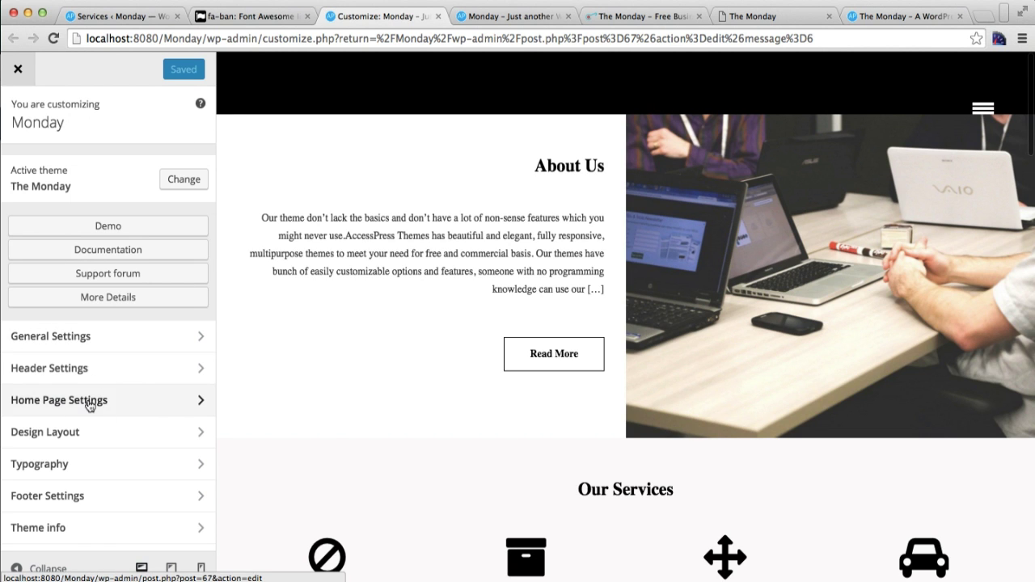
left_click(89, 405)
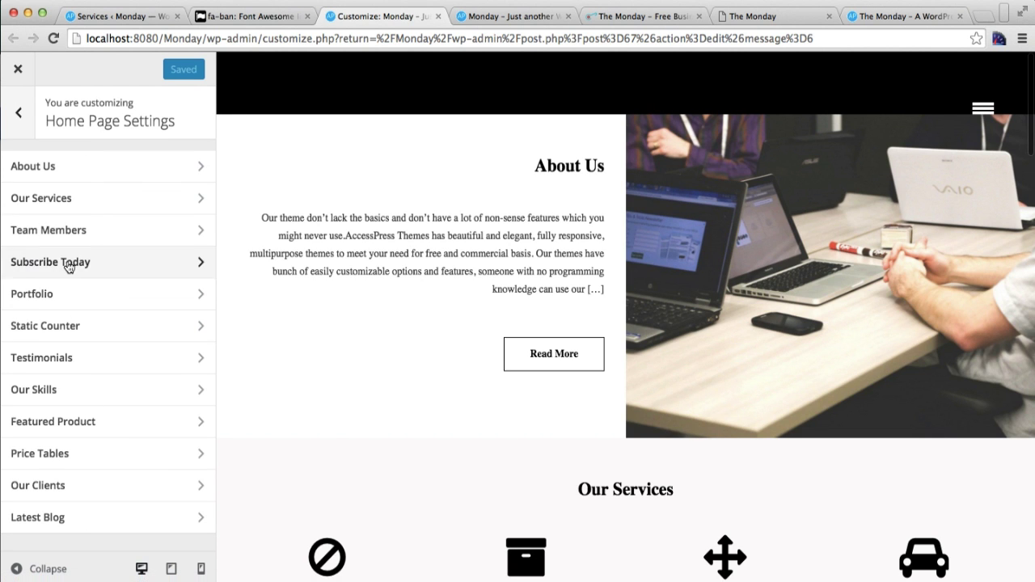
left_click(40, 204)
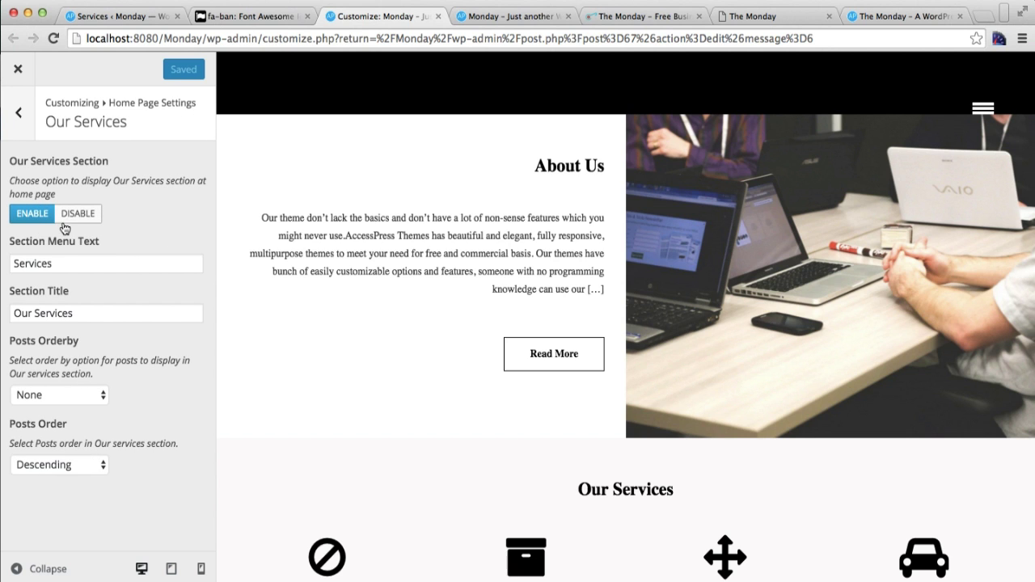
Step: Try the Our Services Posts Orderby choices, switching between Random and None, keeping descending order
left_click(61, 268)
left_click_drag(62, 268, 2, 267)
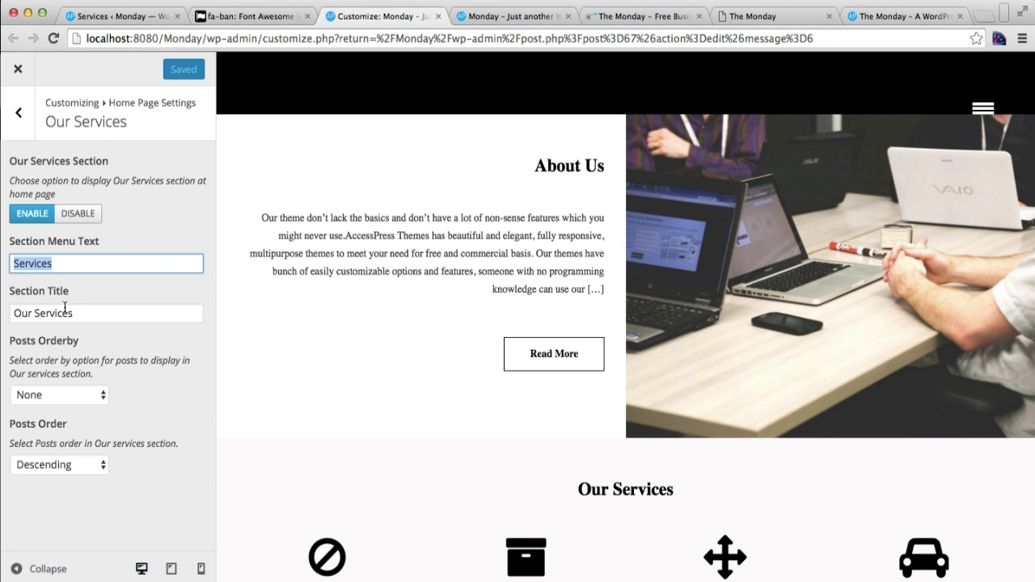
left_click(91, 399)
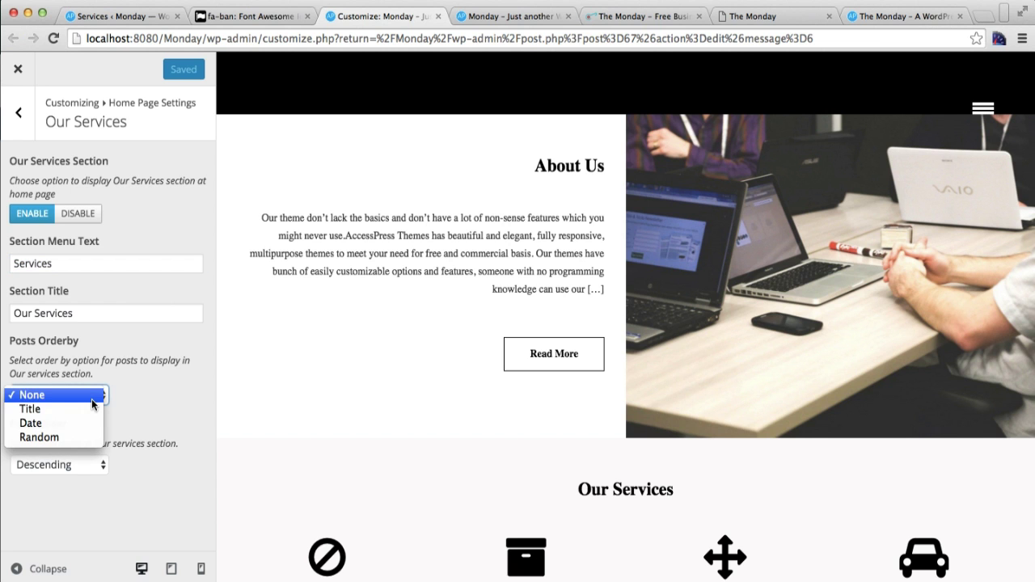
left_click(63, 437)
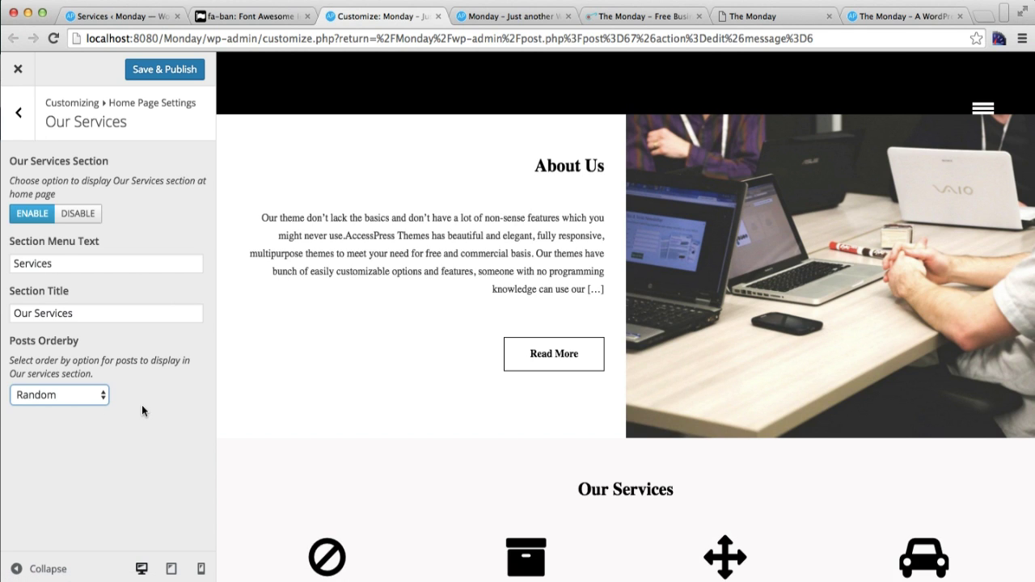
left_click(102, 398)
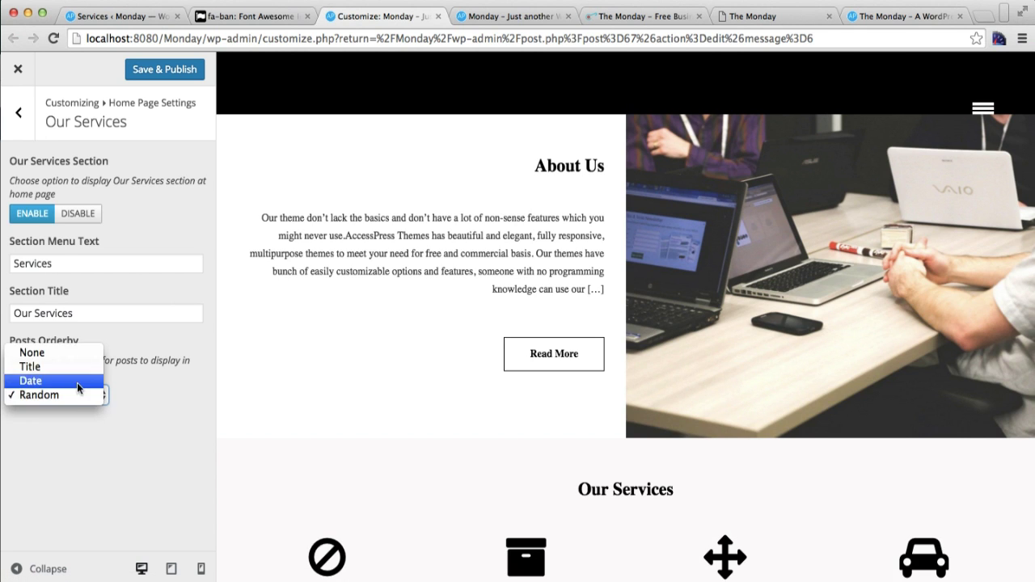
left_click(72, 351)
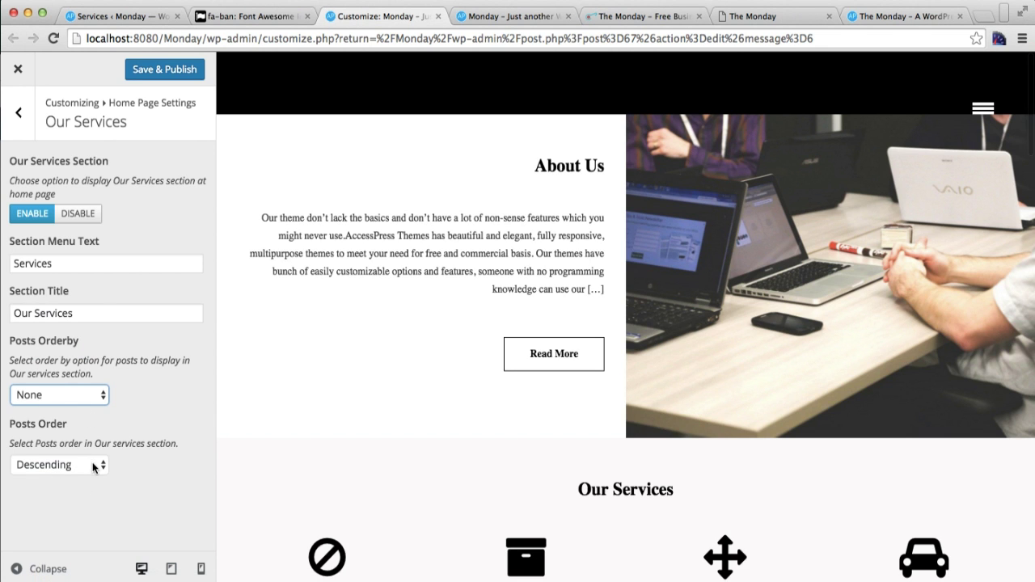
left_click(102, 465)
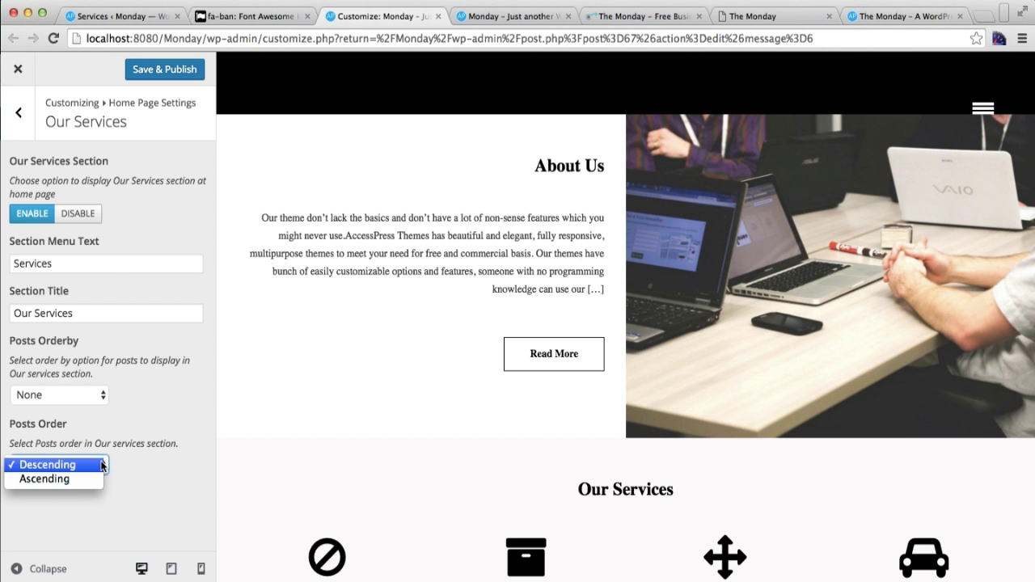
left_click(179, 473)
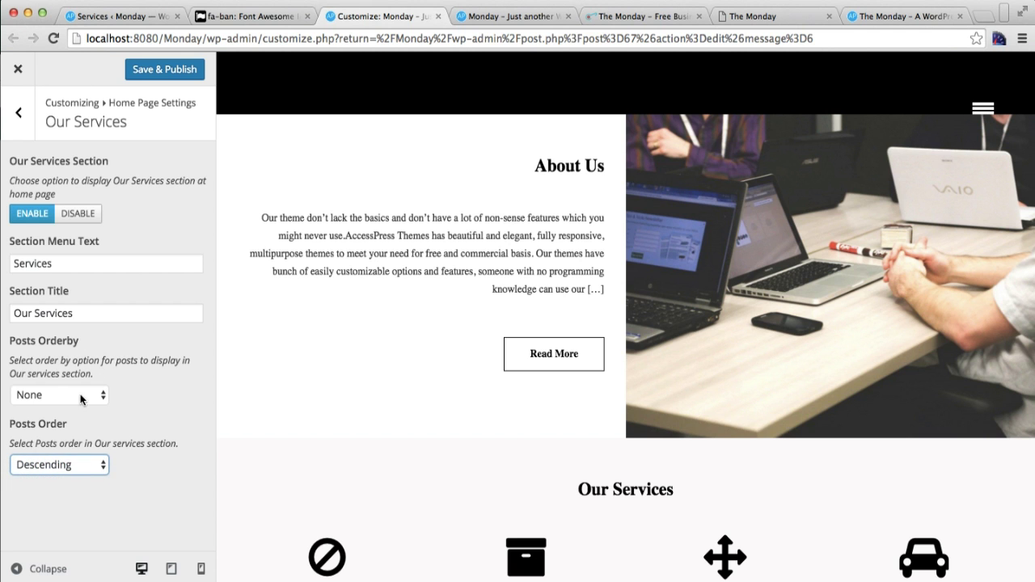
Step: Set Posts Orderby to Random, save and publish, then view the local front page
left_click(80, 399)
left_click(69, 437)
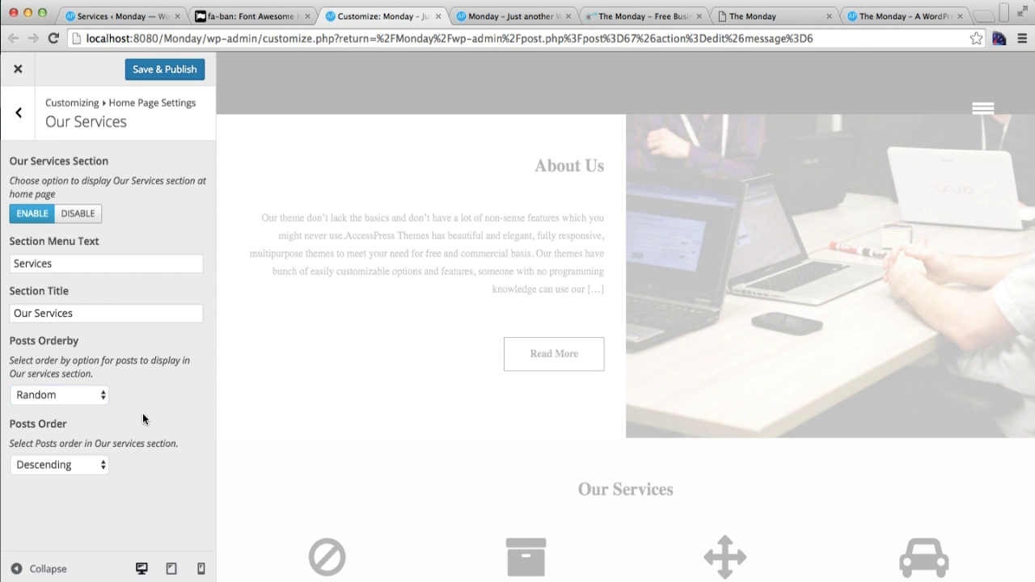
left_click(157, 69)
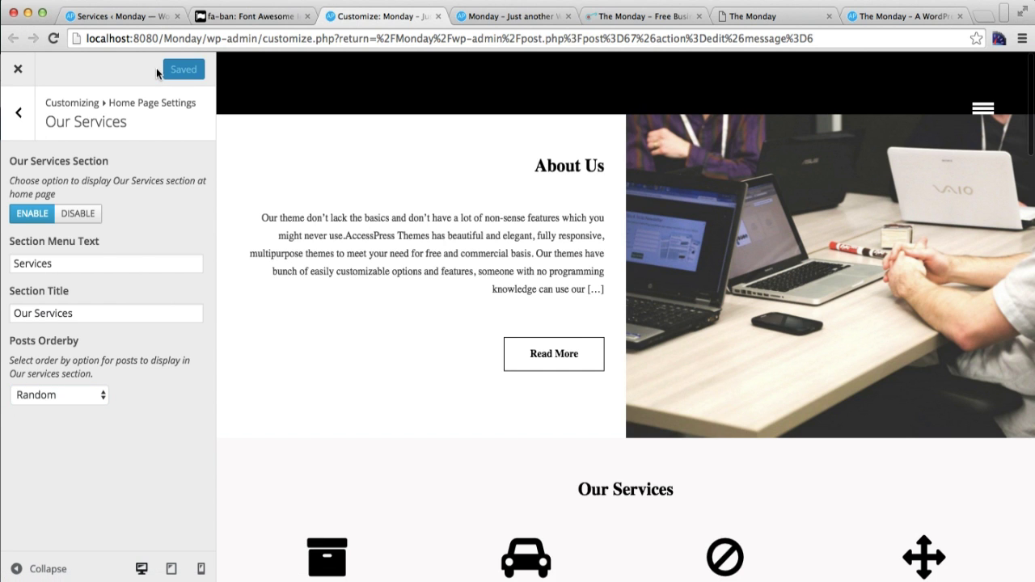
scroll(502, 313, "down", 10)
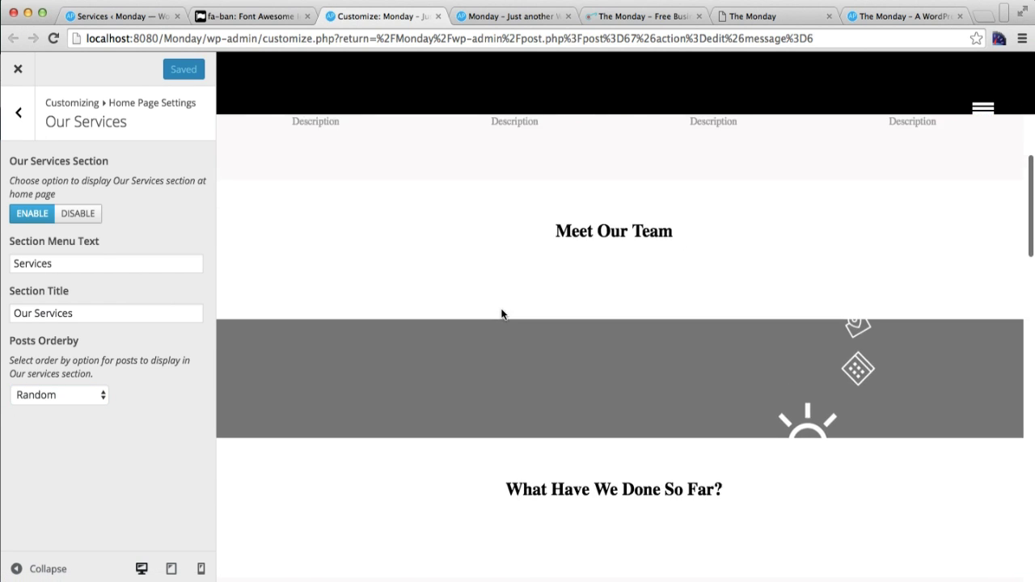
scroll(577, 327, "up", 3)
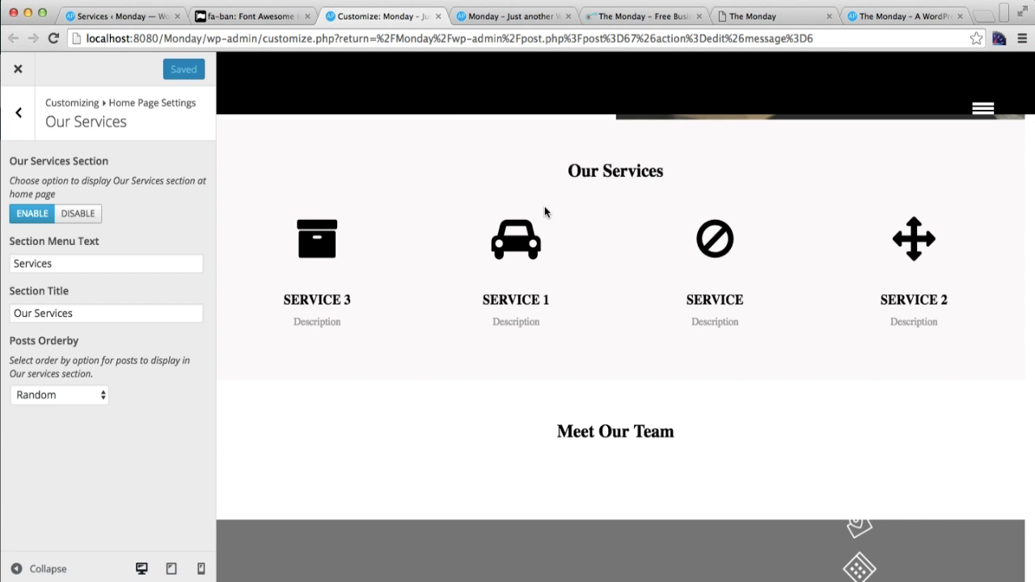
left_click(502, 21)
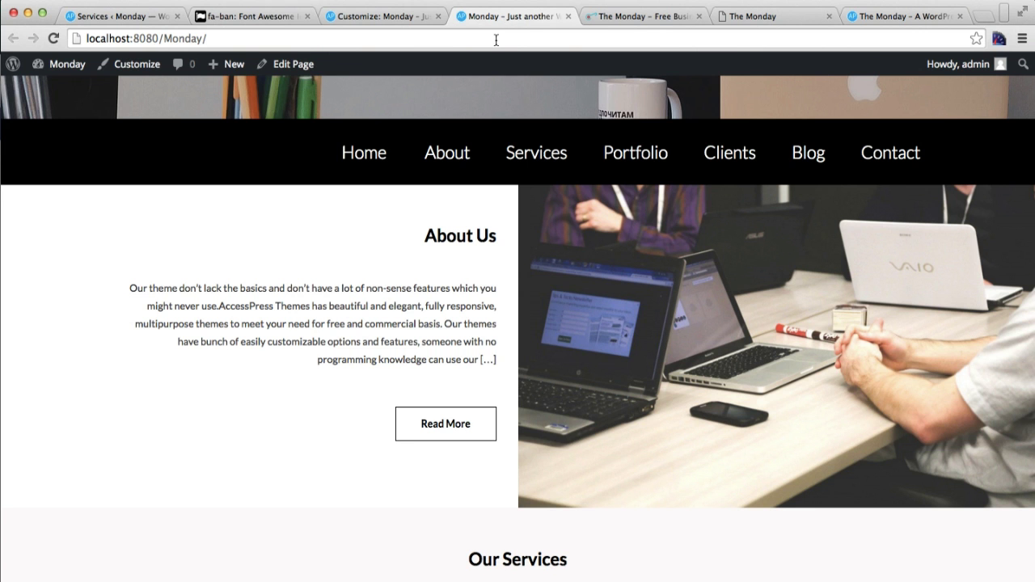
Step: Reload the local homepage, confirm four shuffled services including the ban icon, then view Monday's homepage documentation
left_click(495, 38)
key("Return")
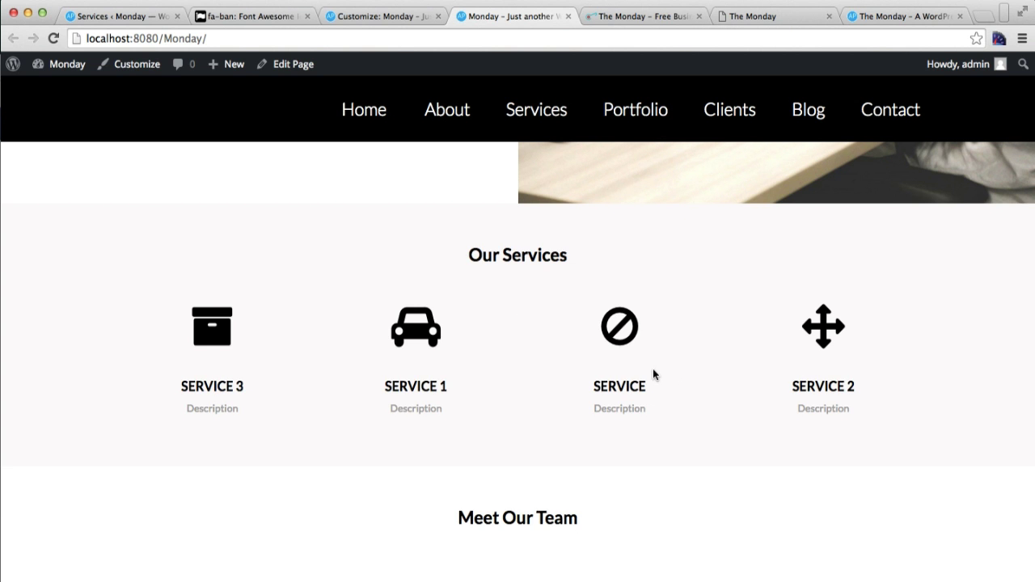
scroll(653, 369, "up", 5)
scroll(652, 368, "down", 5)
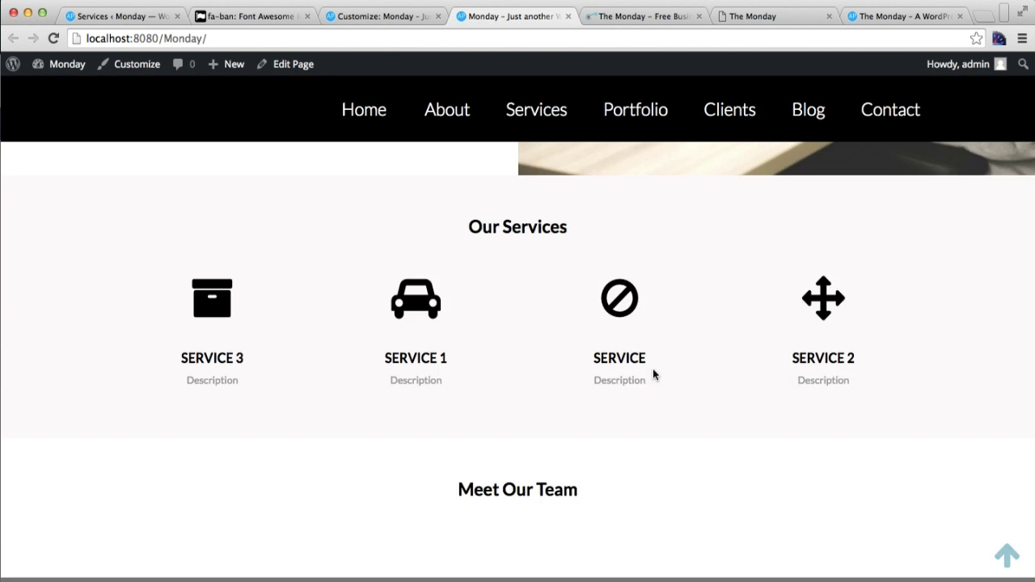
scroll(653, 369, "up", 5)
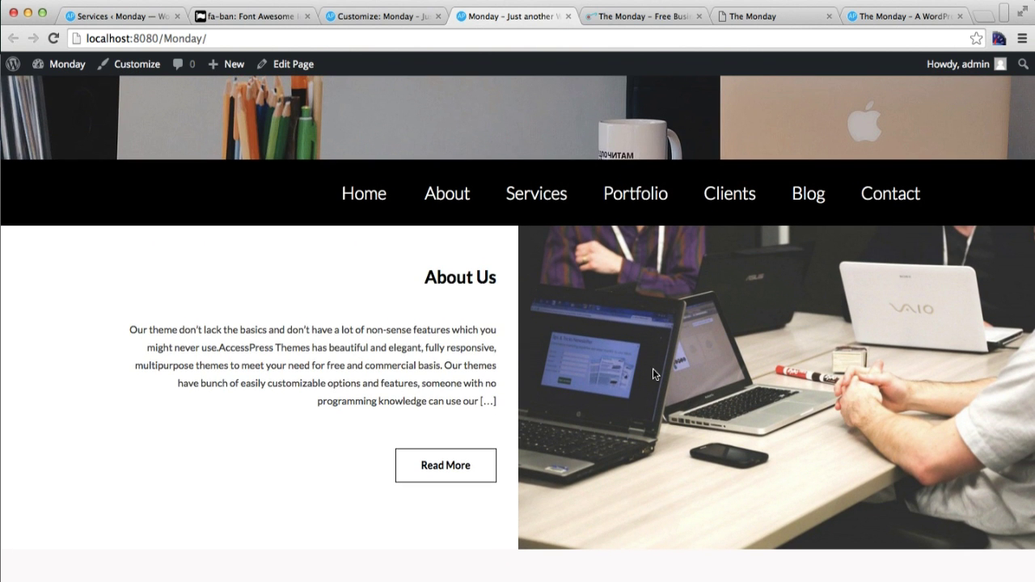
scroll(654, 374, "down", 3)
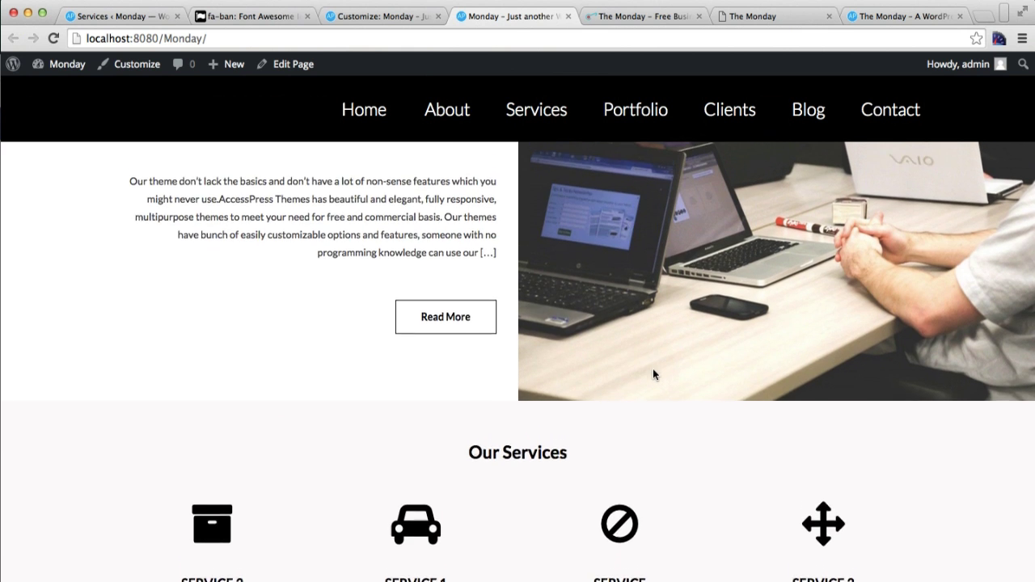
scroll(654, 374, "up", 1)
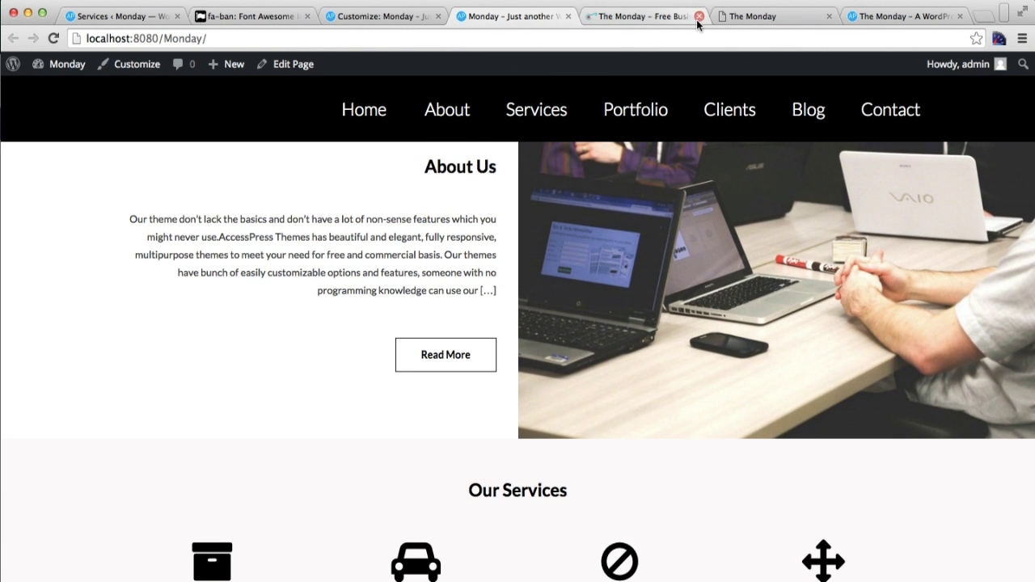
left_click(749, 21)
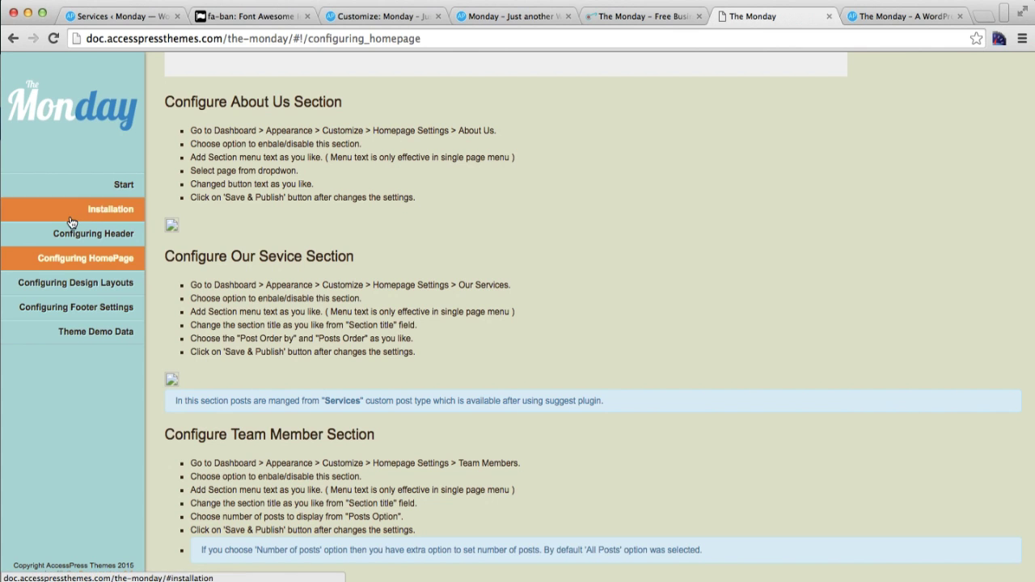
left_click(95, 237)
left_click(107, 260)
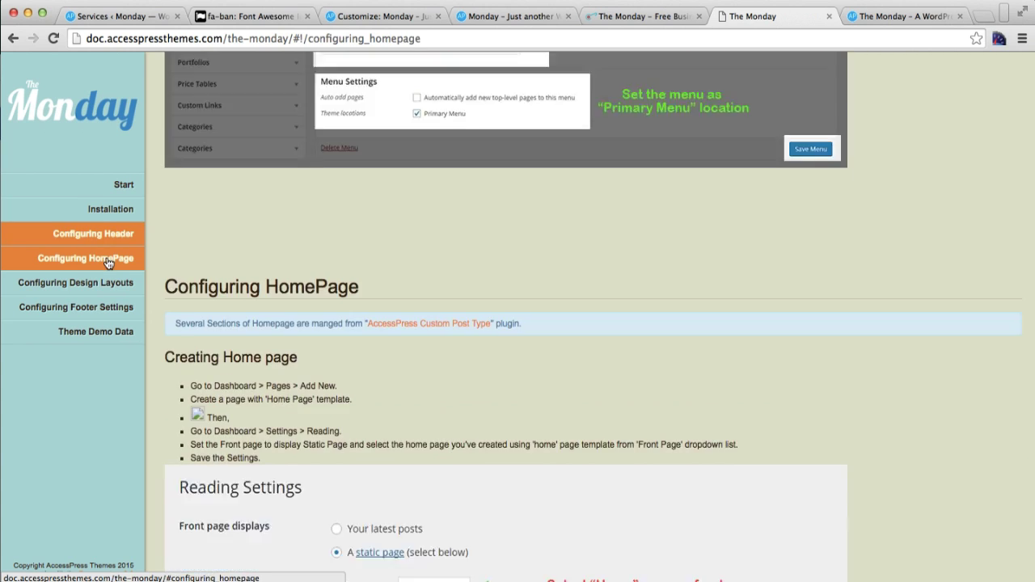
scroll(316, 285, "down", 4)
scroll(316, 280, "down", 5)
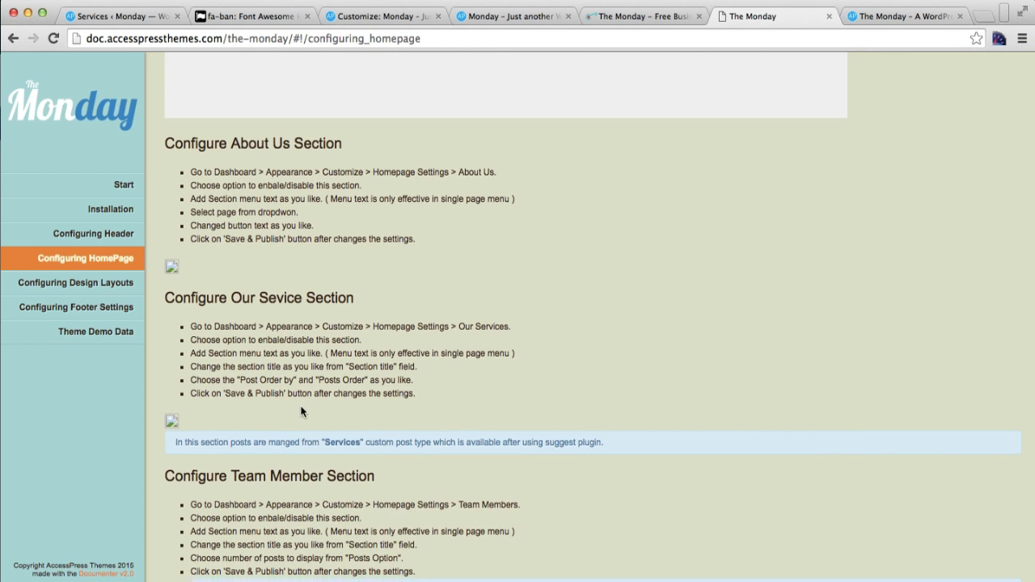
scroll(301, 412, "up", 1)
scroll(301, 412, "down", 5)
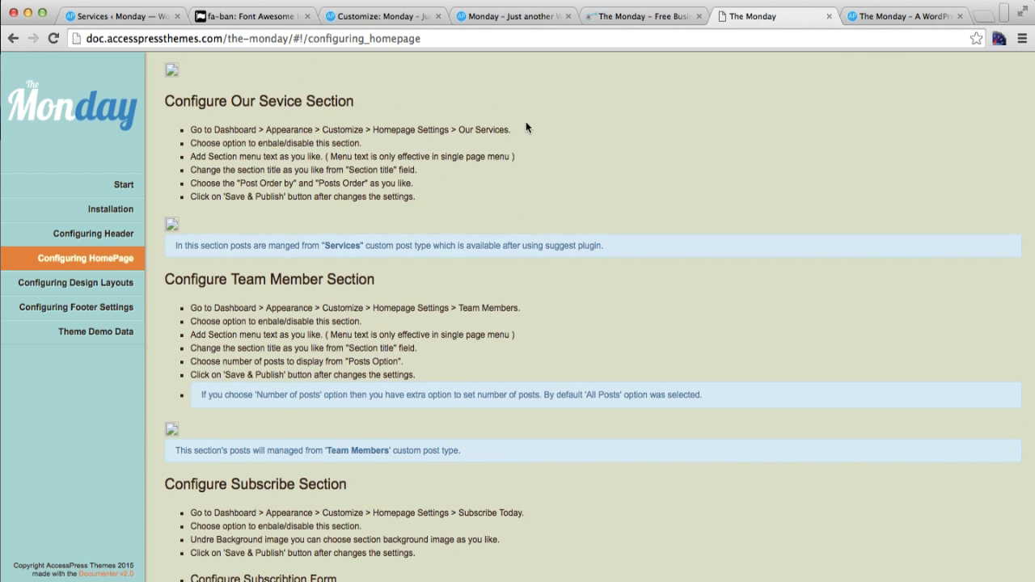
left_click(531, 7)
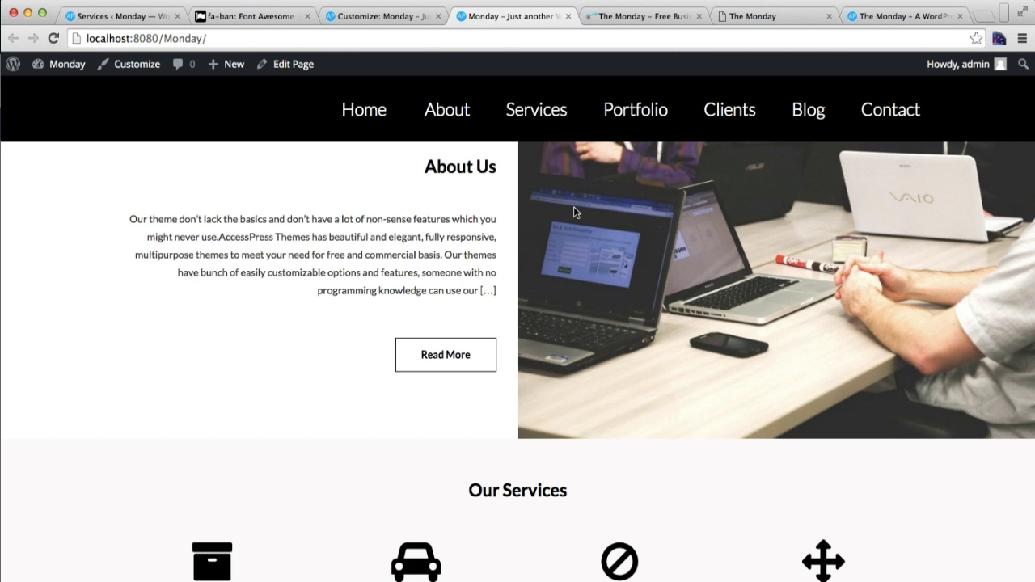
scroll(573, 207, "up", 3)
scroll(573, 207, "down", 4)
scroll(574, 212, "up", 1)
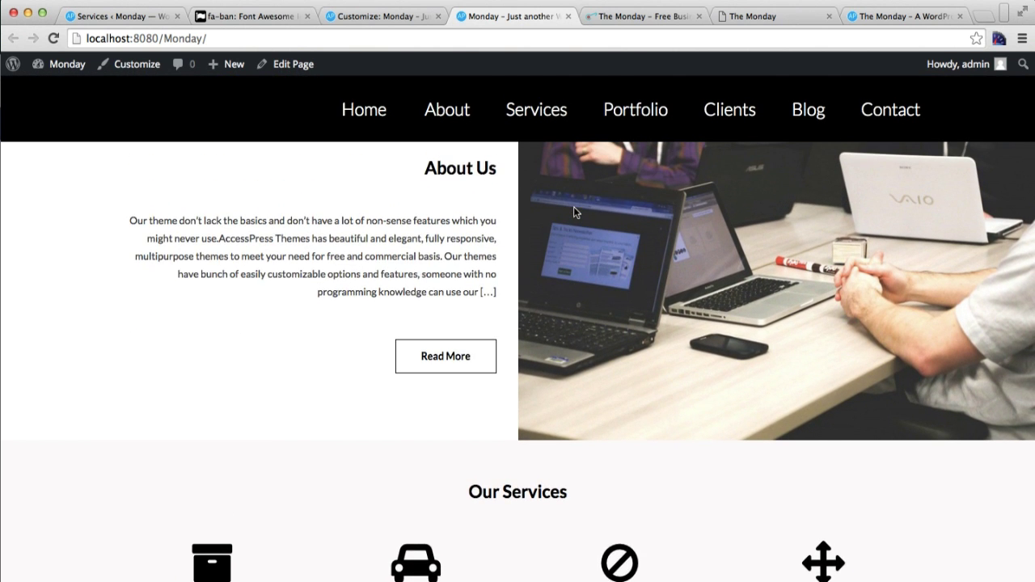